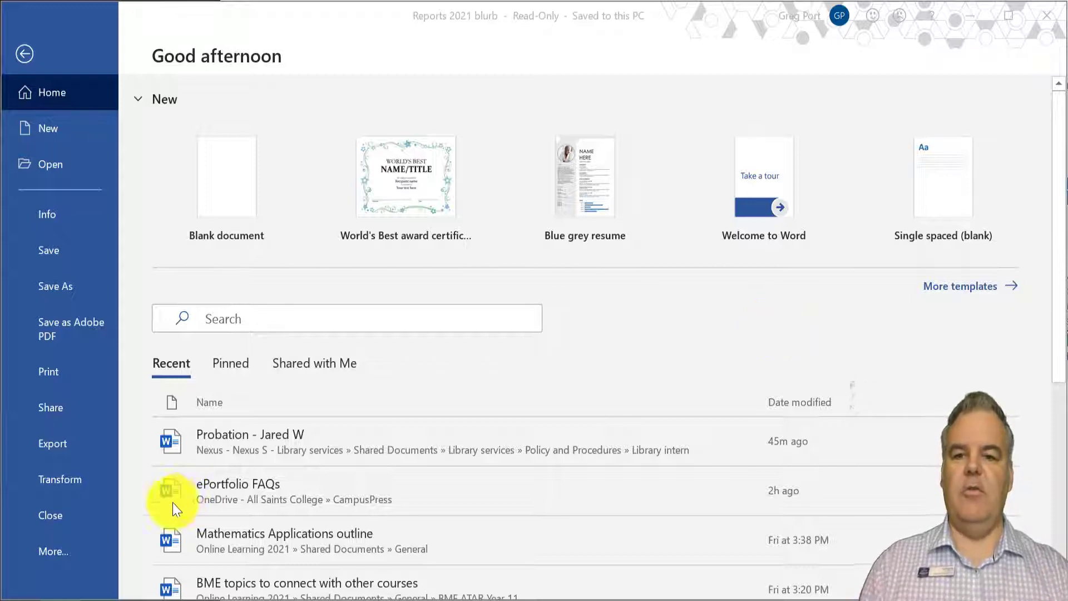
# Find the World's Best award certificate in the full template gallery and preview it.
pyautogui.click(961, 289)
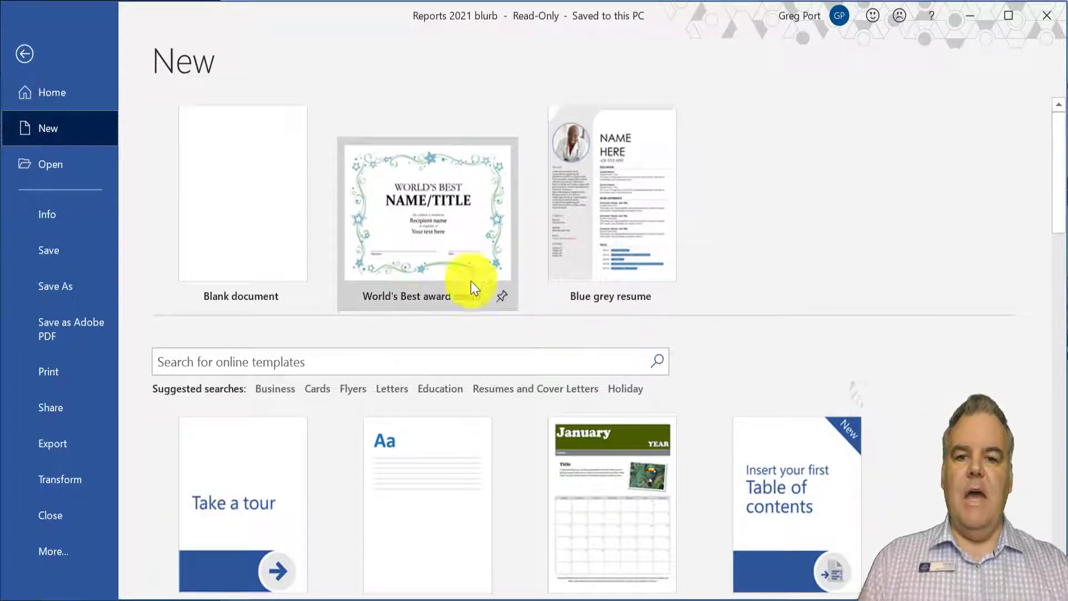
pyautogui.scroll(-8, 502, 405)
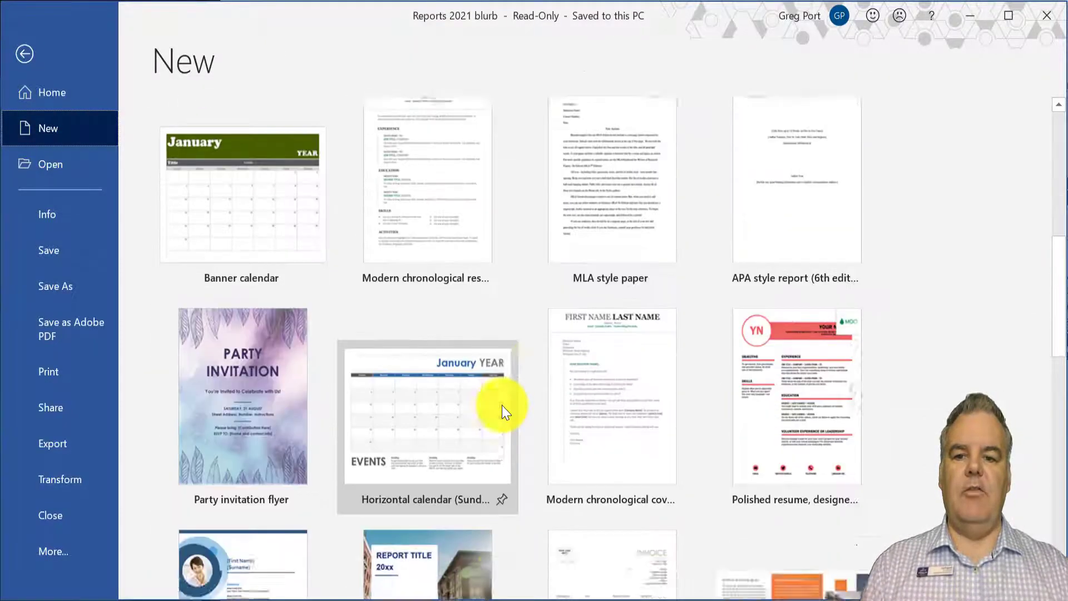
pyautogui.scroll(-10, 502, 405)
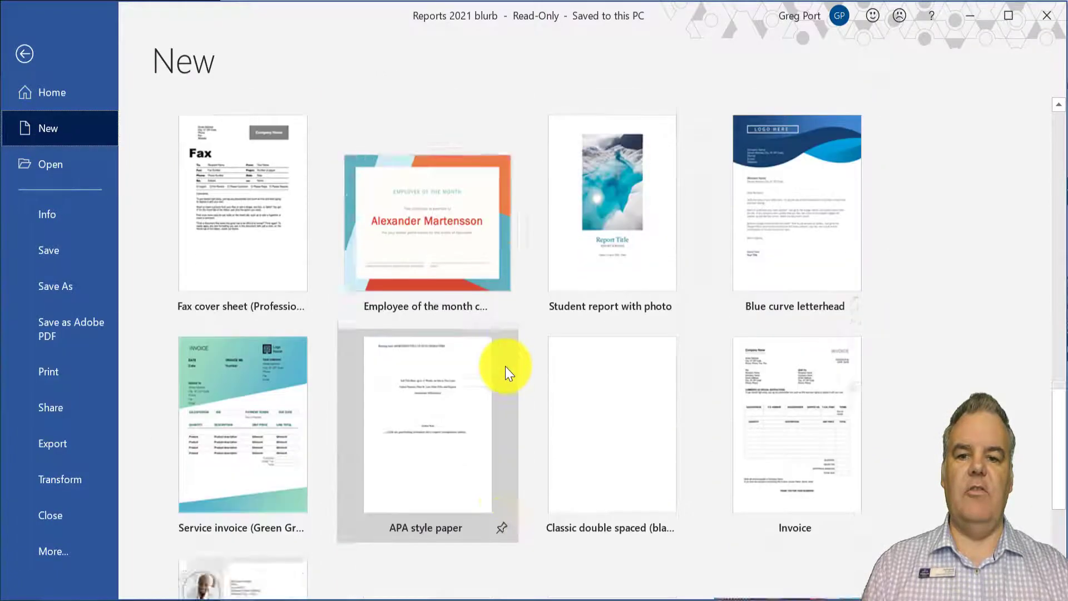
pyautogui.scroll(-5, 506, 367)
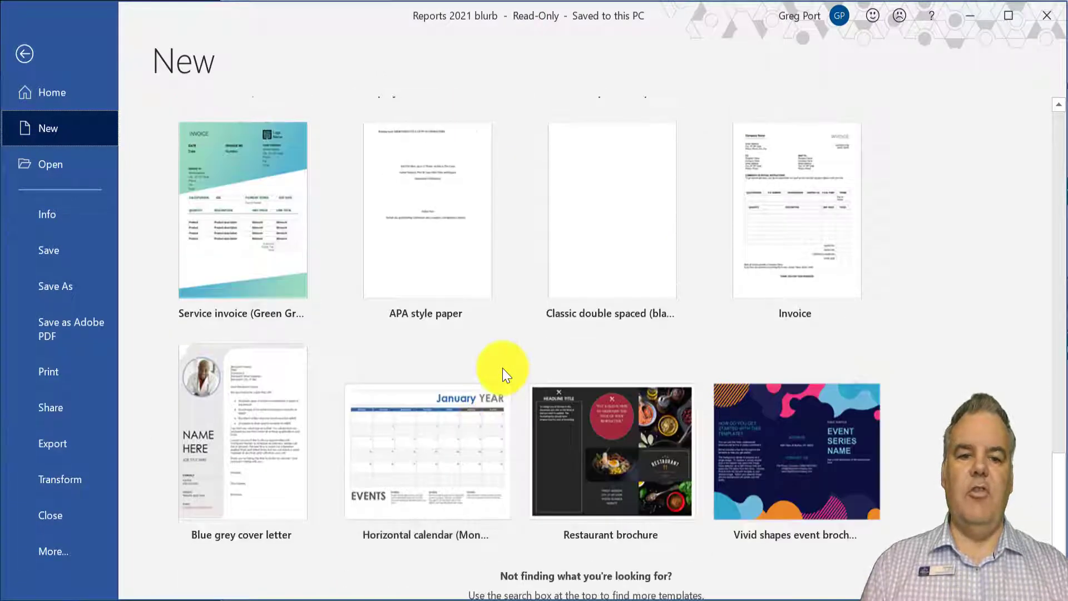
pyautogui.scroll(10, 503, 374)
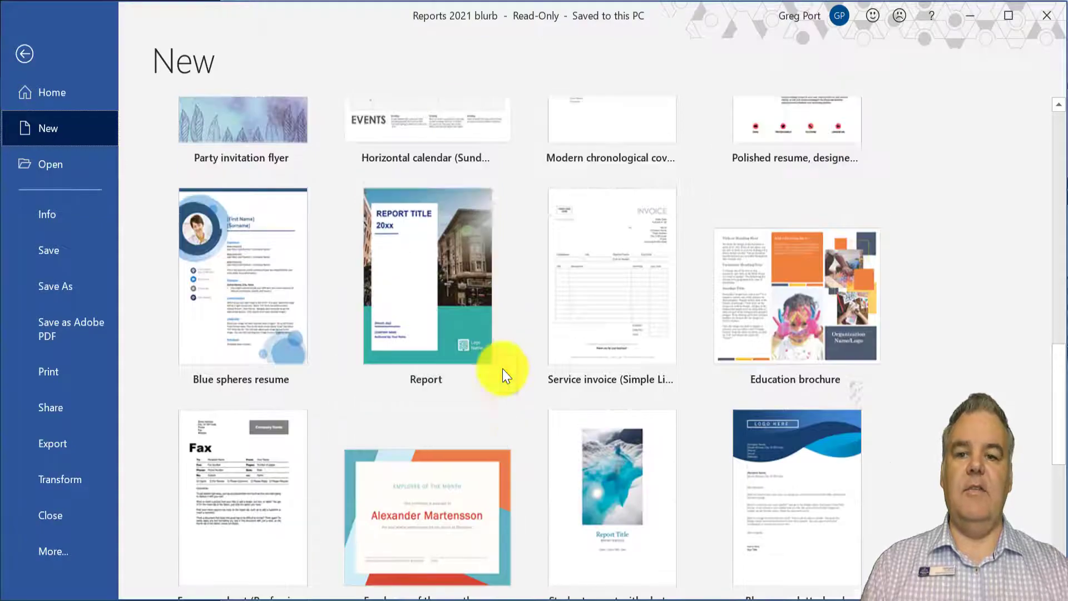
pyautogui.scroll(5, 502, 369)
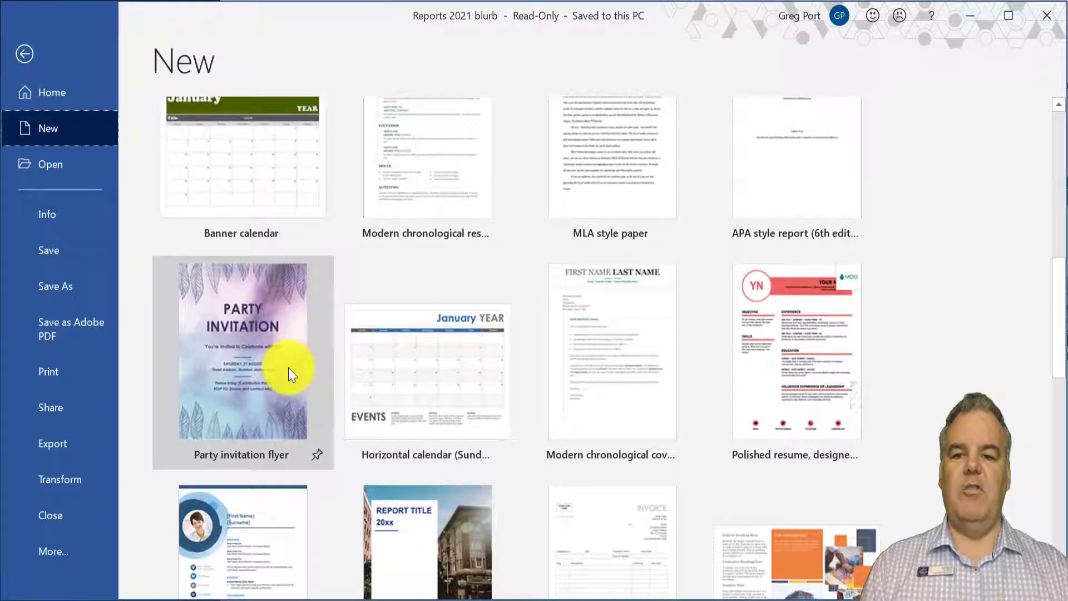
pyautogui.scroll(8, 289, 368)
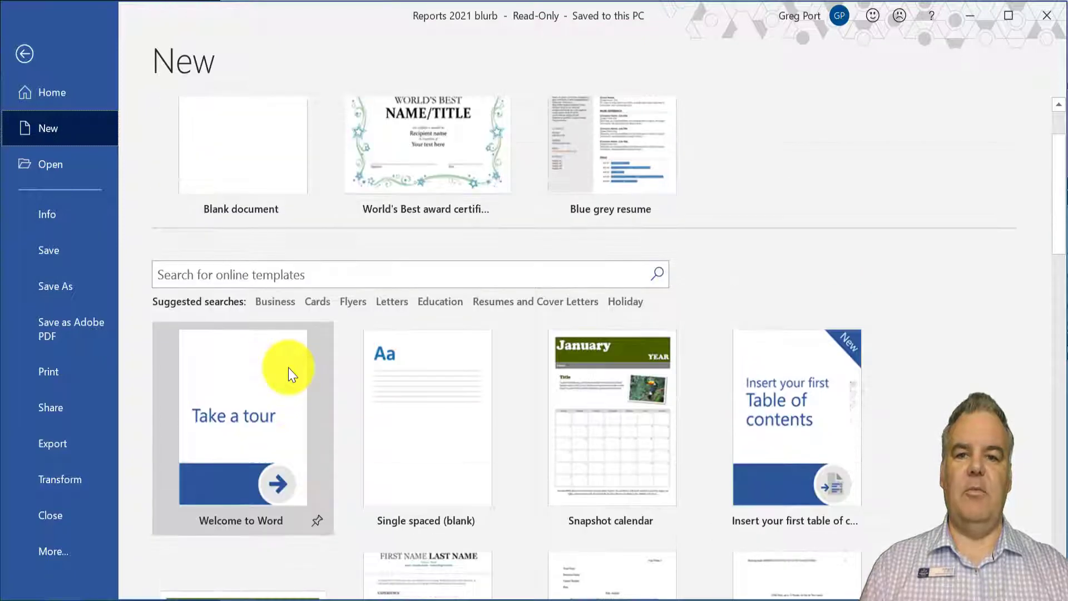
pyautogui.scroll(2, 289, 370)
pyautogui.click(442, 204)
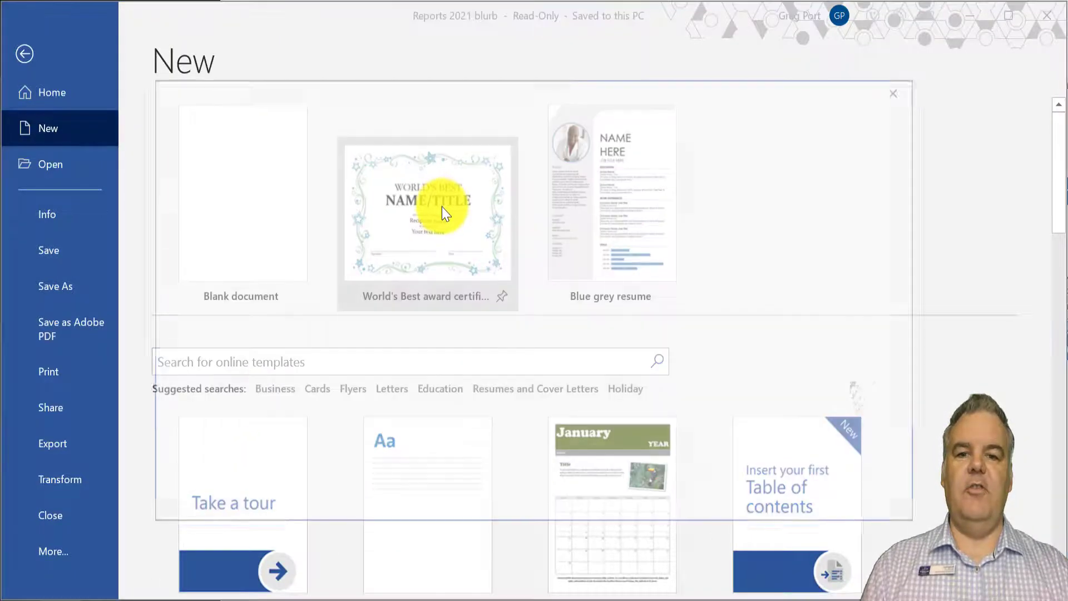
# Create Document3 from the certificate template and look over the Design and Draw options.
pyautogui.click(643, 398)
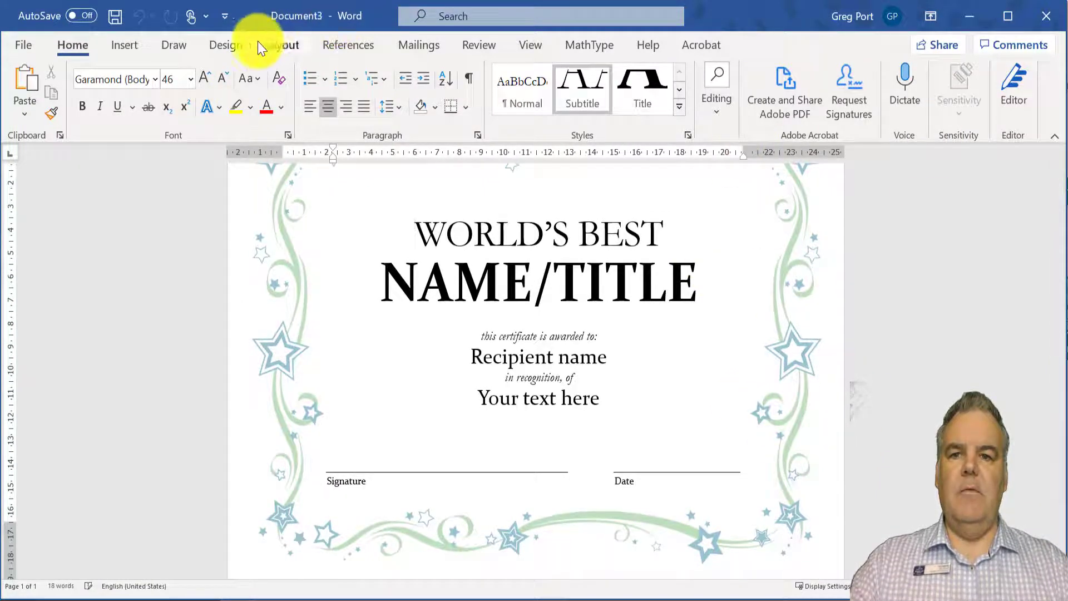
pyautogui.click(236, 45)
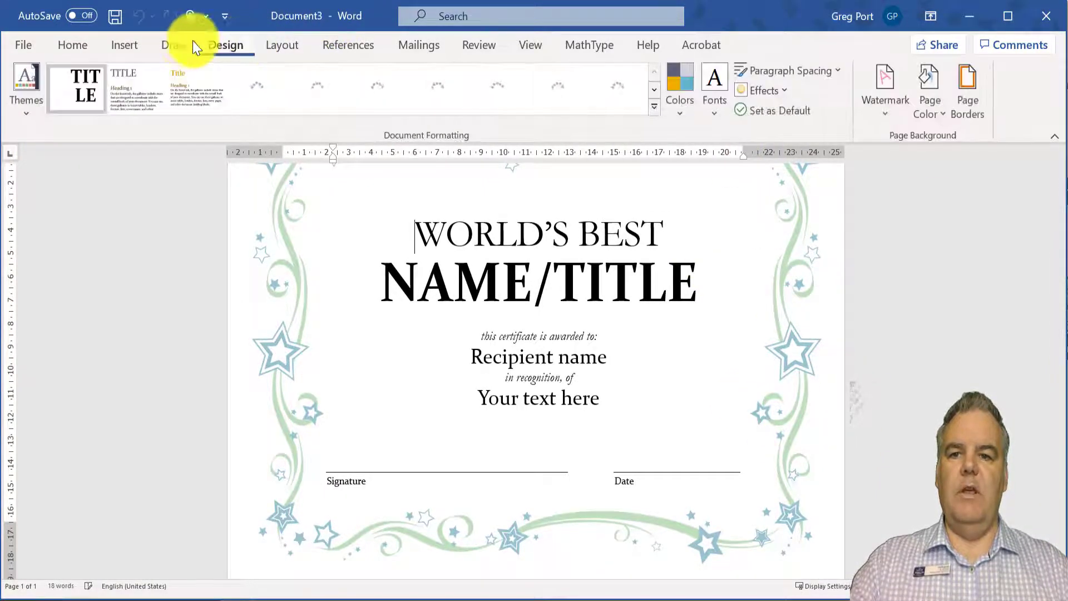
pyautogui.click(175, 45)
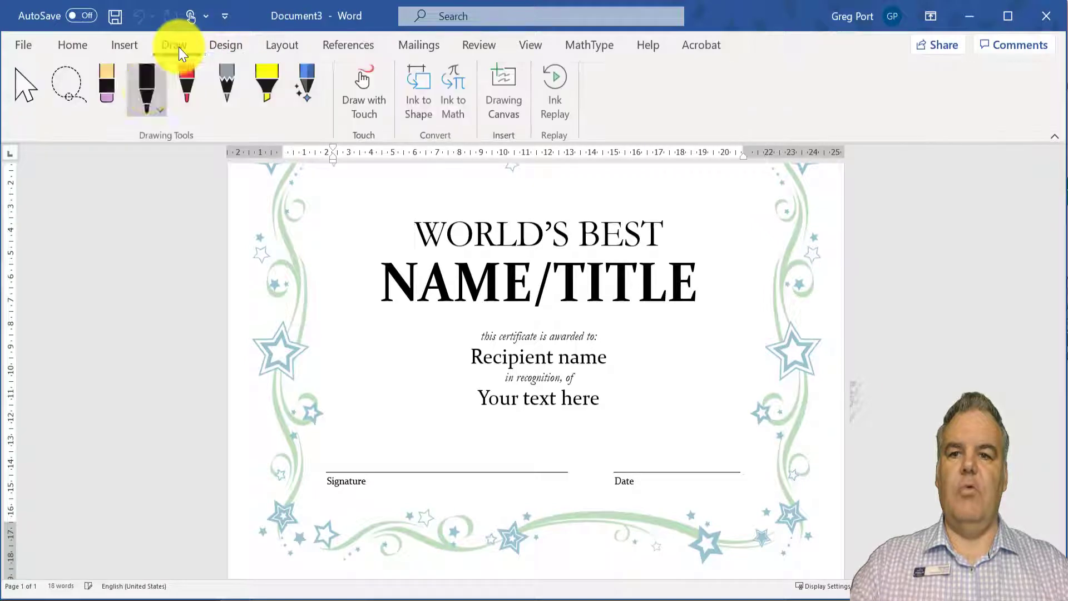
# Ink a handwritten signature above the certificate's Signature line, then return to Home.
pyautogui.doubleClick(372, 470)
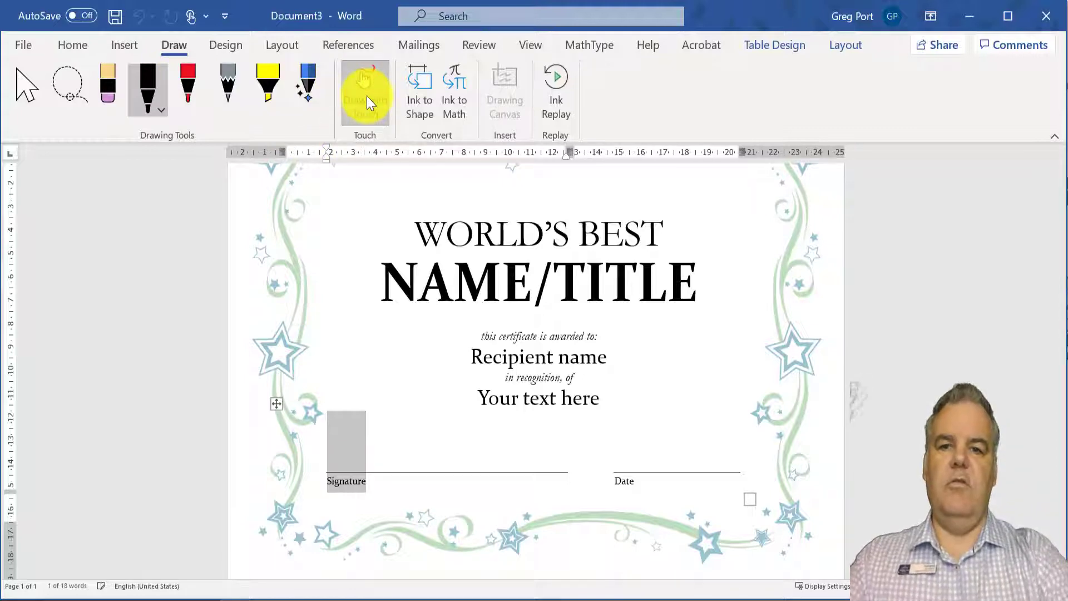
pyautogui.moveTo(426, 422)
pyautogui.mouseDown()
pyautogui.moveTo(440, 453)
pyautogui.moveTo(472, 442)
pyautogui.mouseUp()
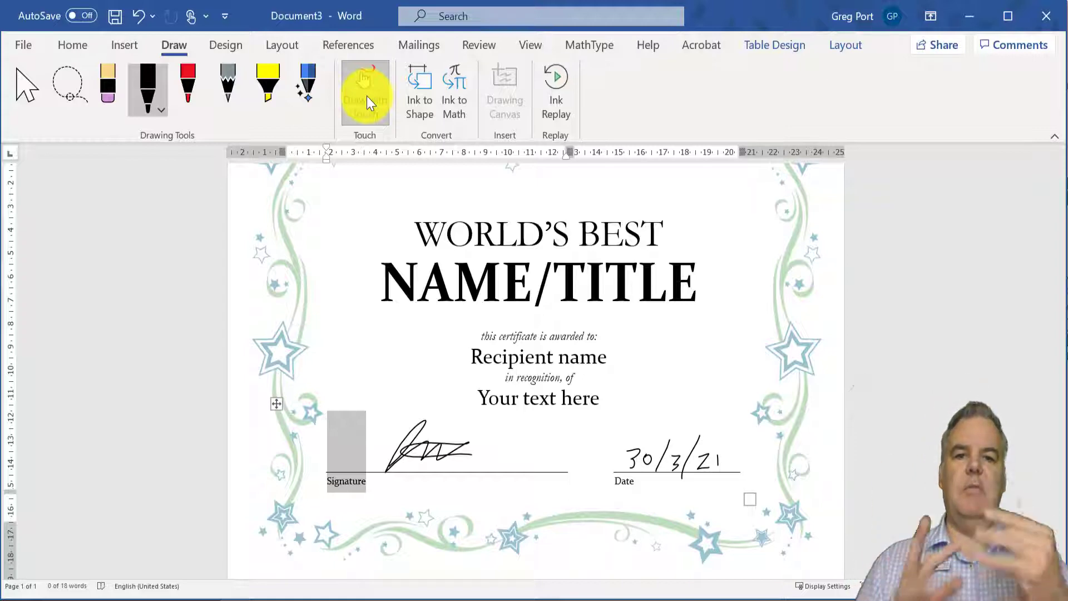
pyautogui.click(85, 42)
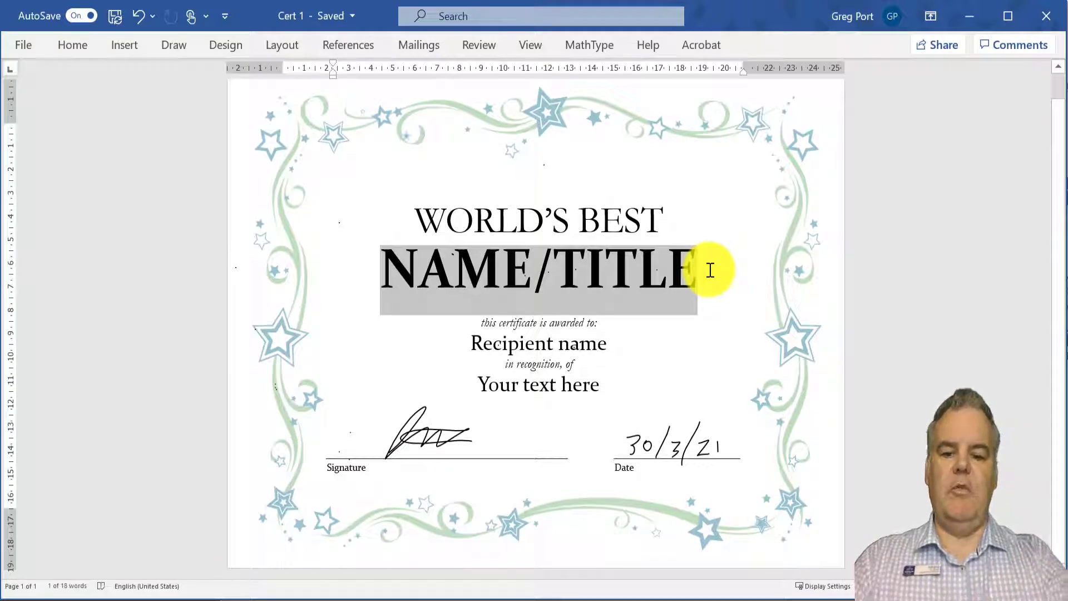
# Change the heading to WORLD'S BEST STUDENT and the recognition line to 'Excellence in Sport'.
pyautogui.write('STUDENT')
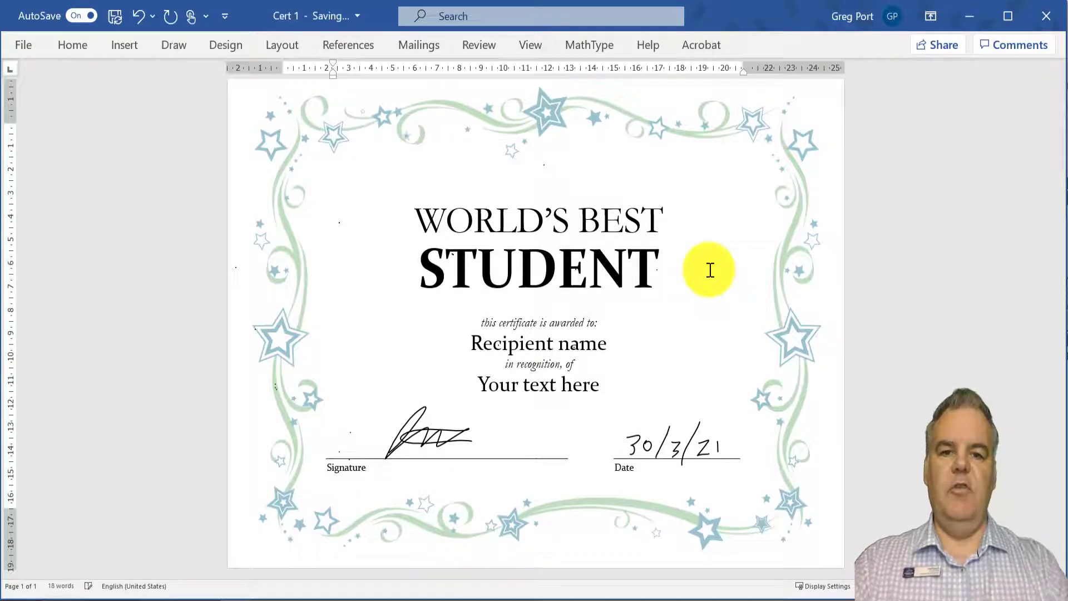
pyautogui.click(601, 345)
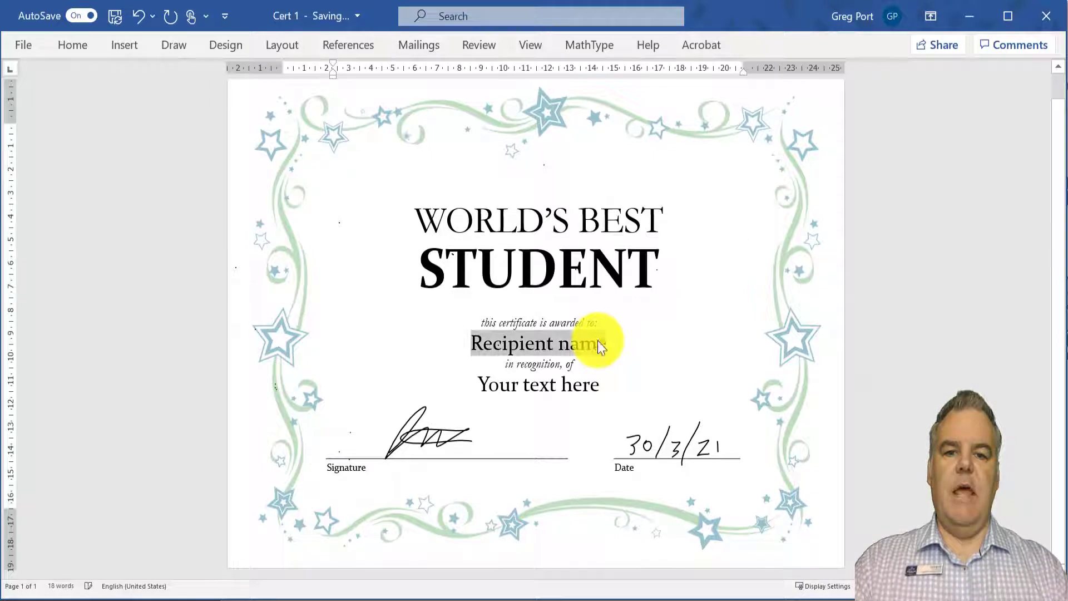
pyautogui.click(585, 383)
pyautogui.write('E')
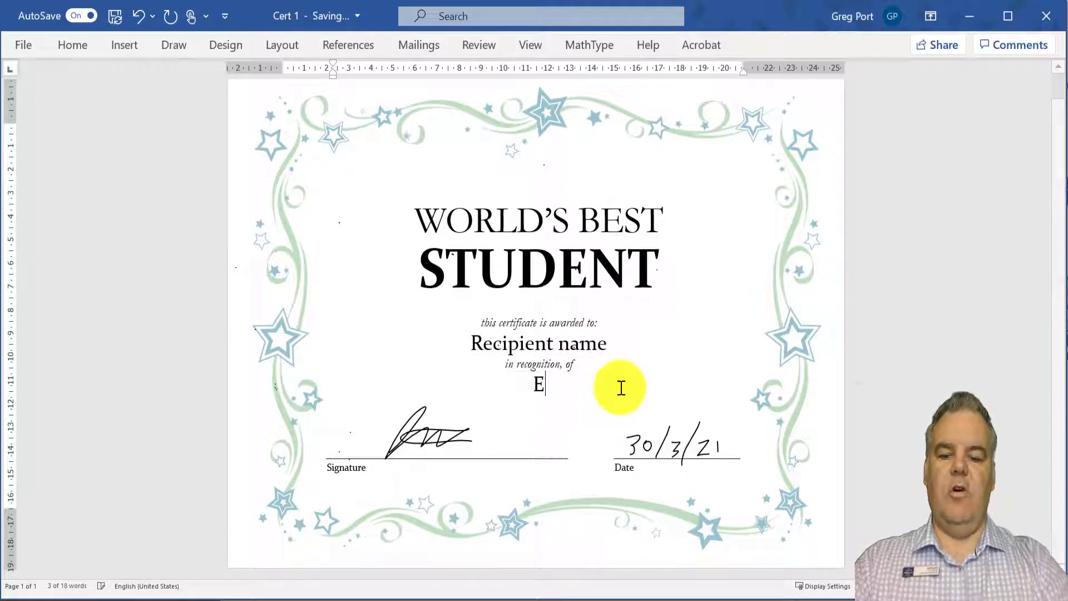
pyautogui.write('xcellence ')
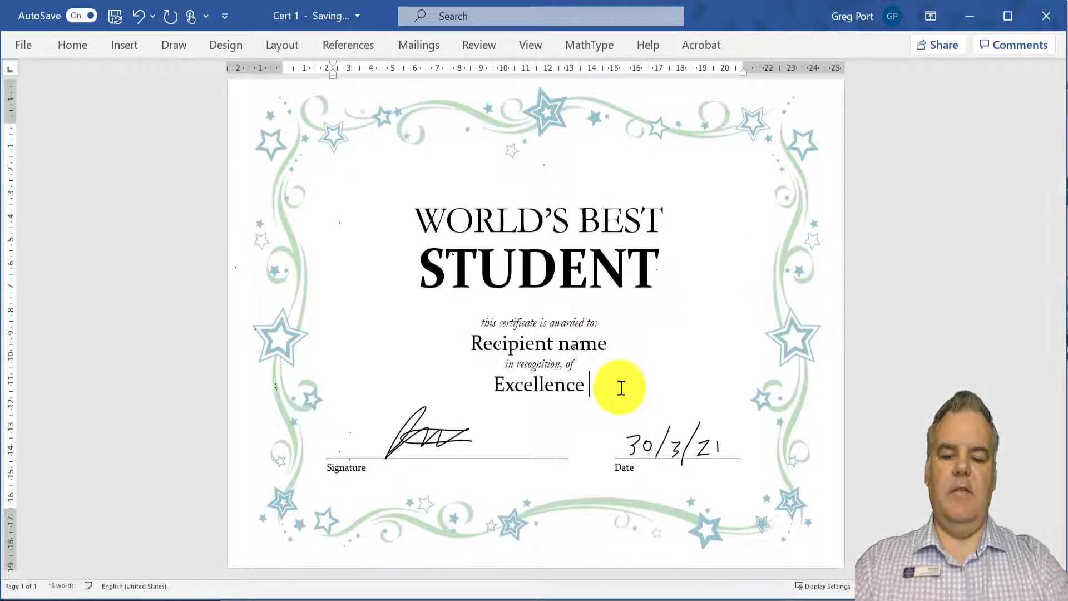
pyautogui.write('in Sport')
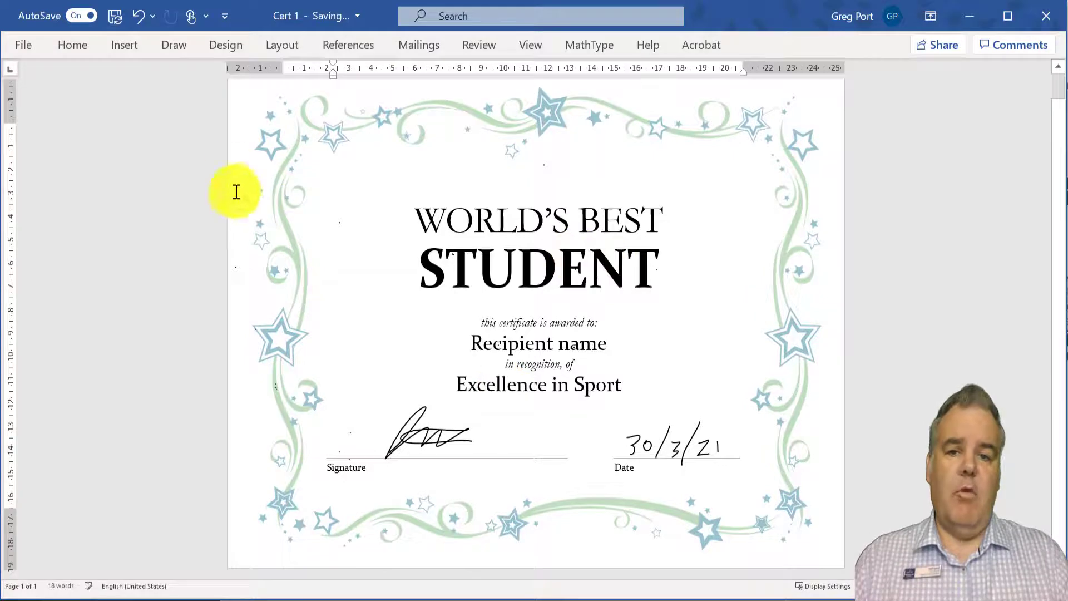
pyautogui.click(348, 131)
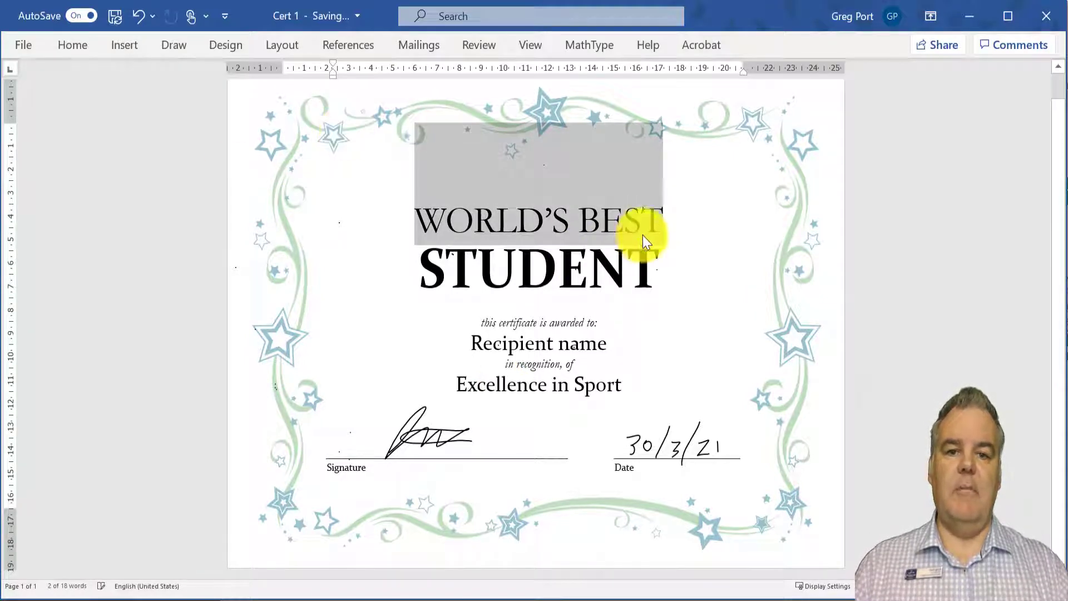
pyautogui.click(658, 270)
pyautogui.click(601, 348)
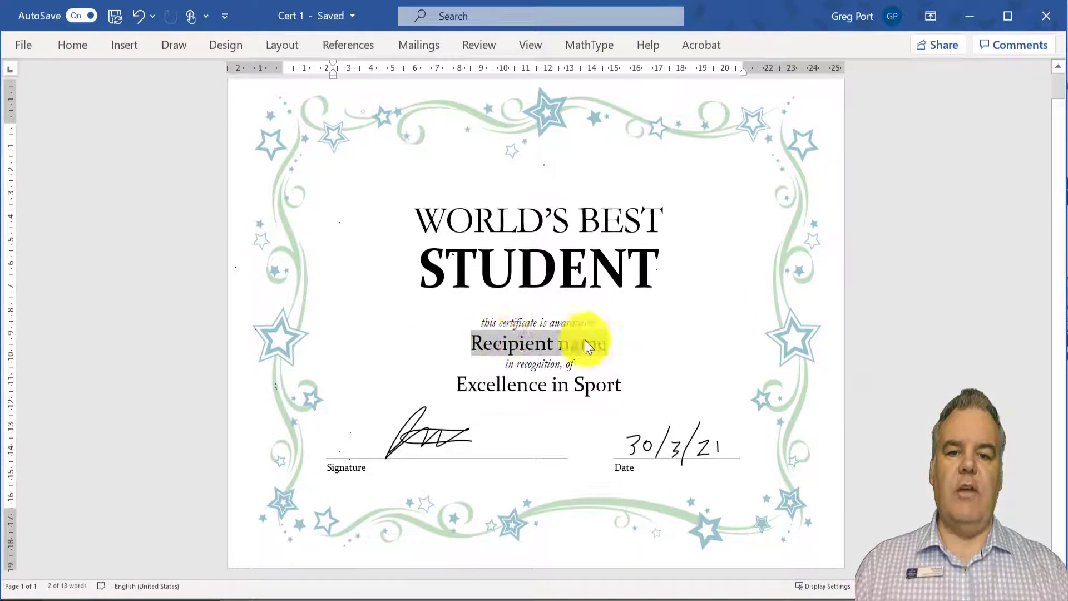
pyautogui.hotkey('alt', 'Tab')
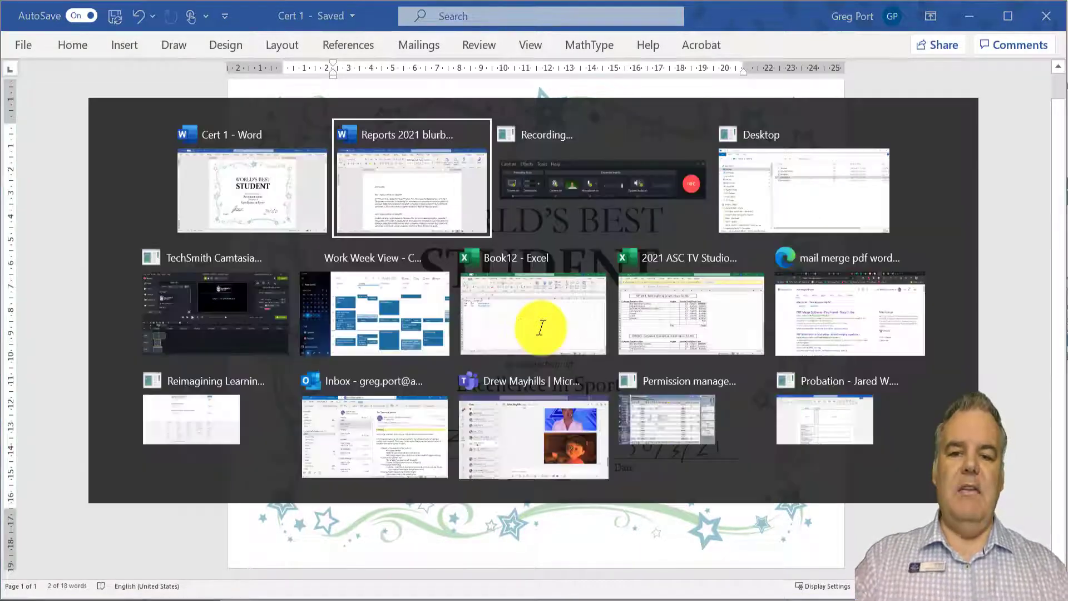
pyautogui.press('Tab')
pyautogui.press('Tab')
pyautogui.press('Tab')
pyautogui.press('Tab')
pyautogui.press('Tab')
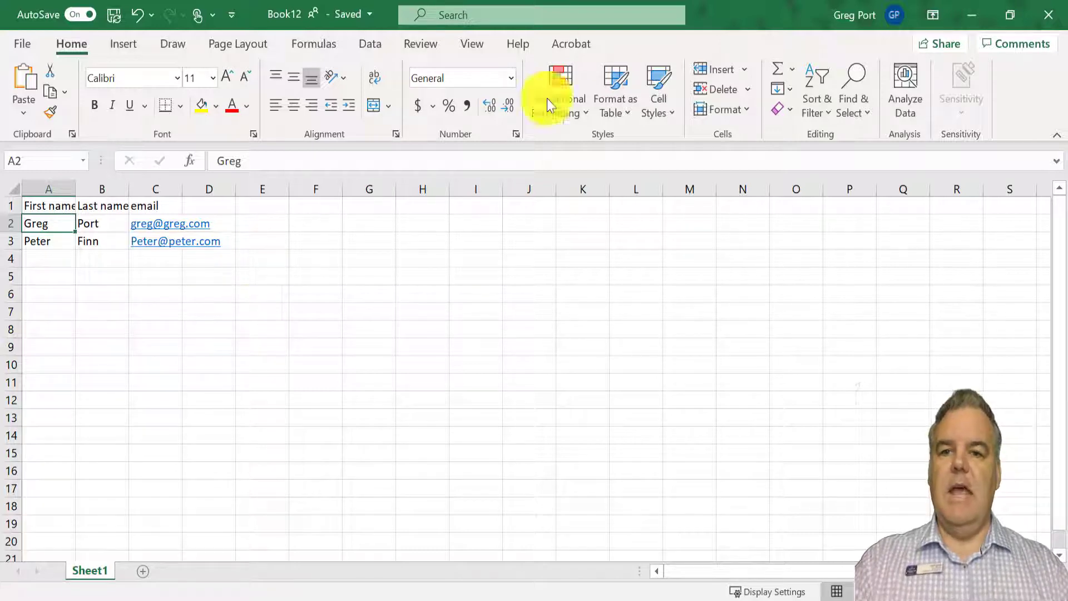
pyautogui.hotkey('alt', 'Tab')
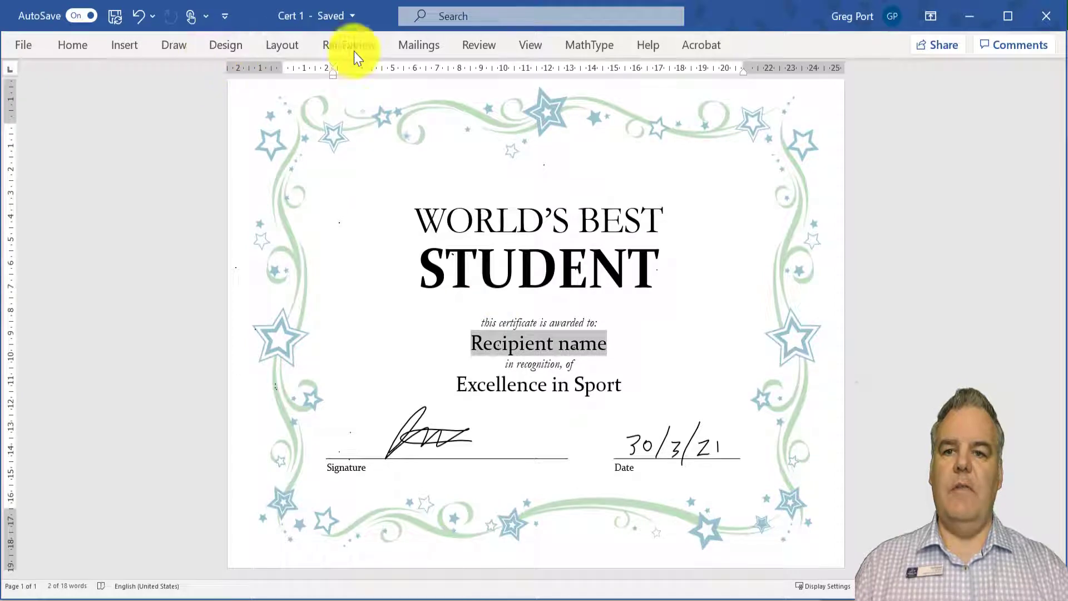
# Pin the Mailings ribbon and start an E-mail Messages mail merge.
pyautogui.click(419, 49)
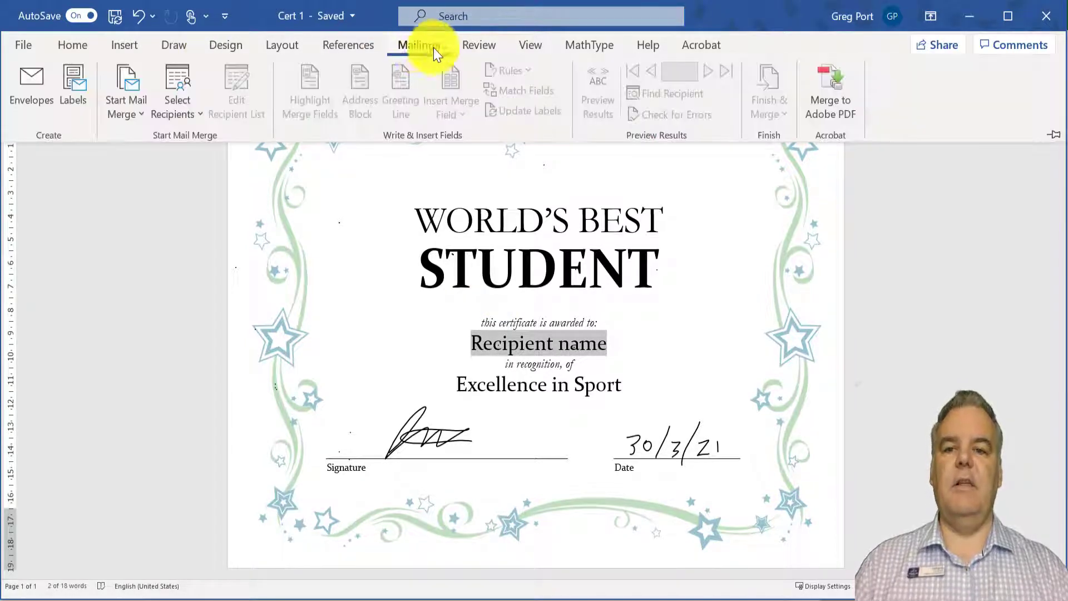
pyautogui.click(1054, 135)
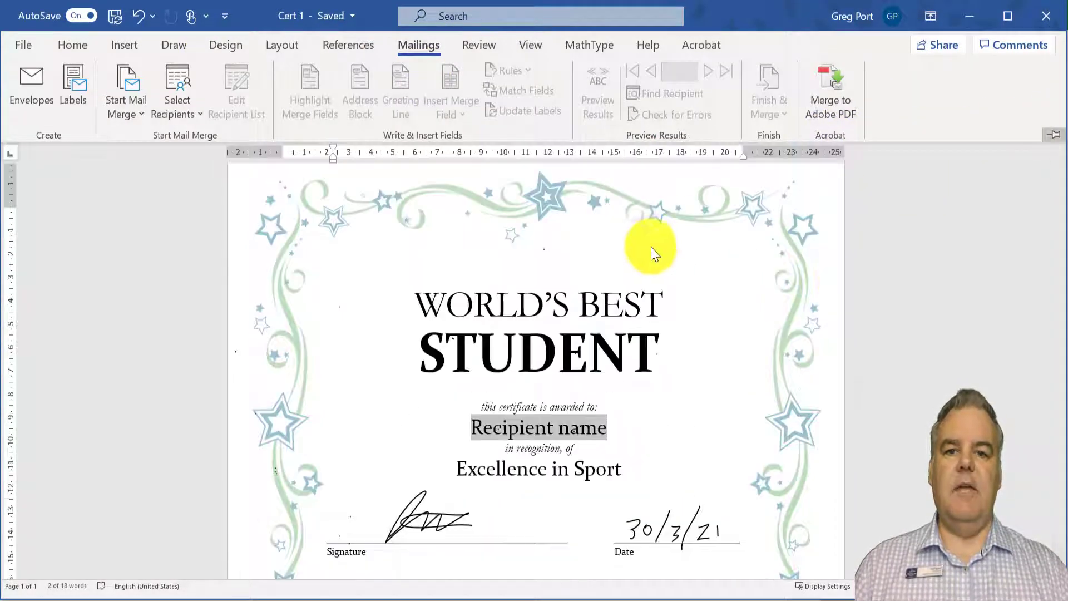
pyautogui.click(136, 109)
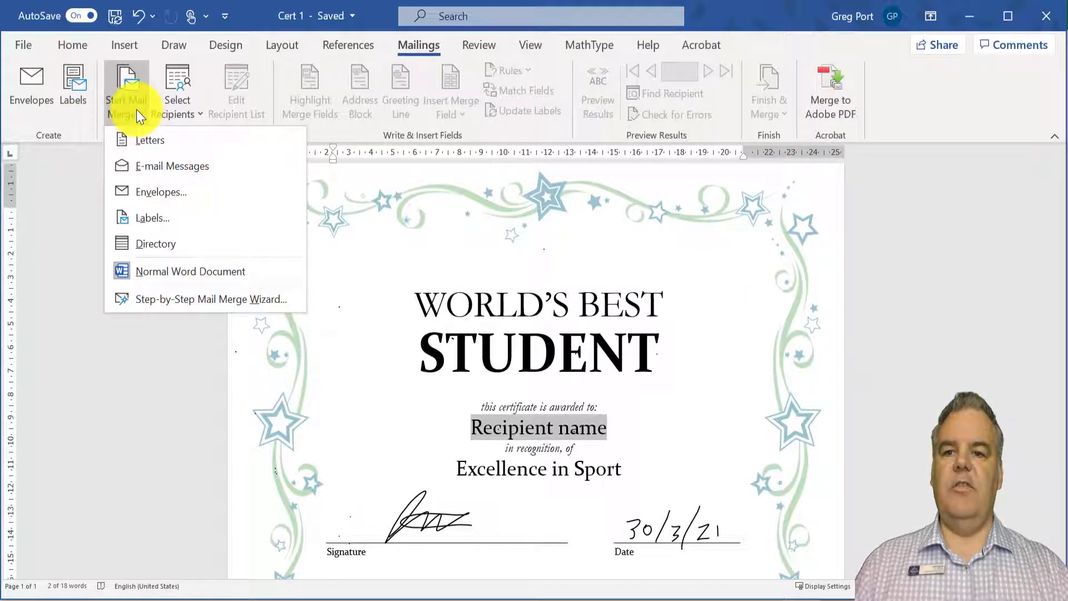
pyautogui.click(143, 172)
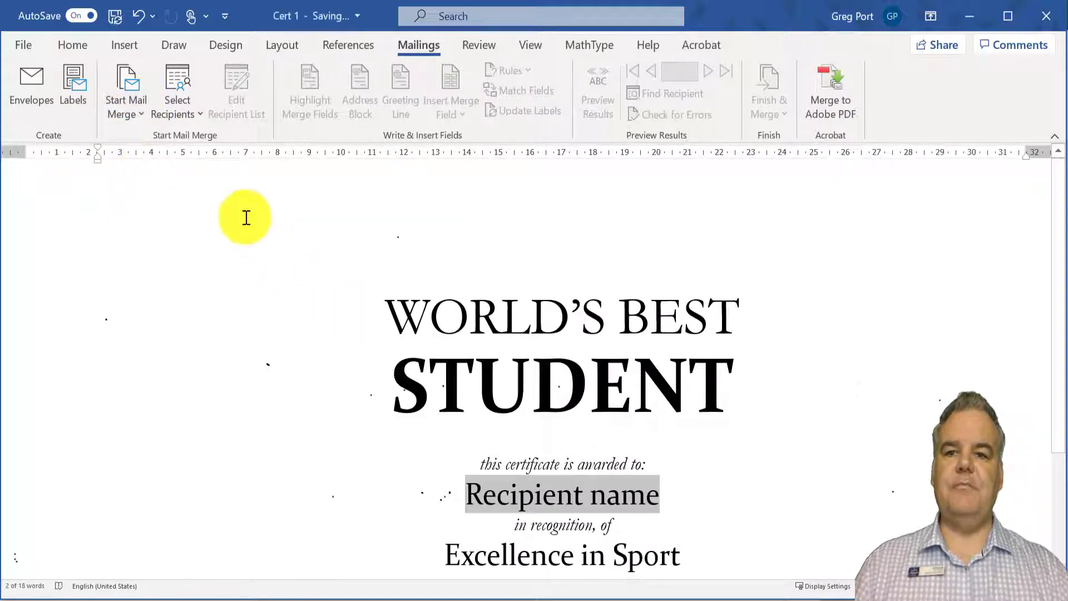
# Use Sheet1$ of the Book12 workbook as the existing recipient list.
pyautogui.click(201, 105)
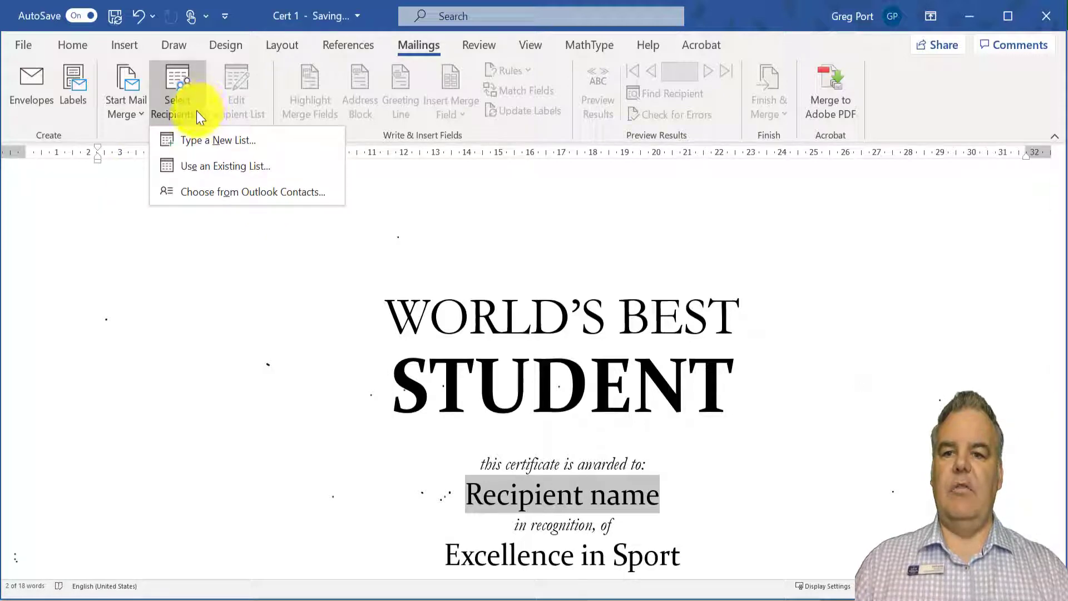
pyautogui.click(191, 162)
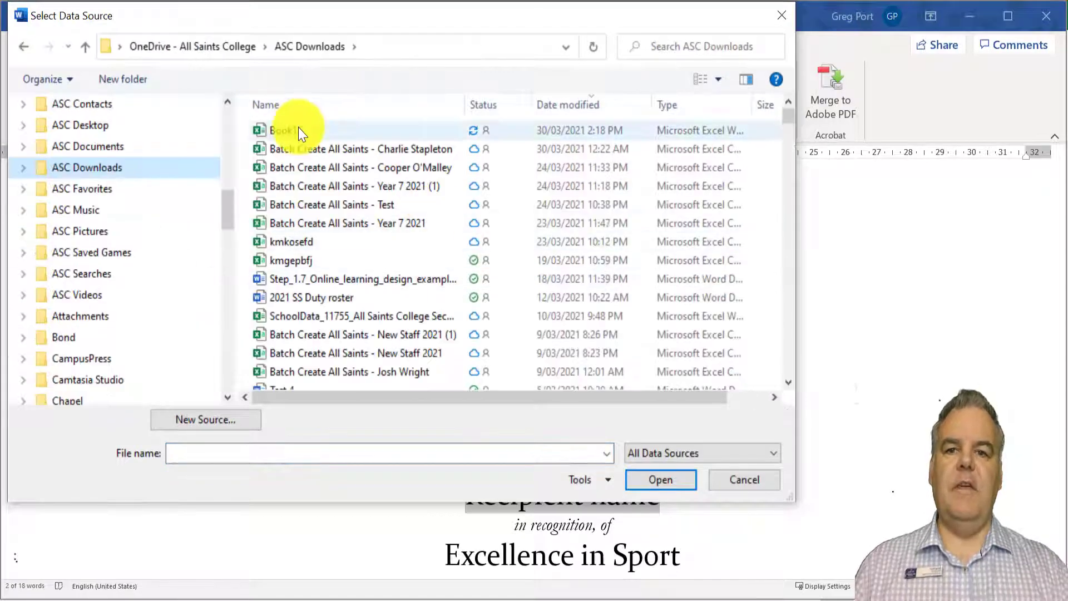
pyautogui.click(298, 128)
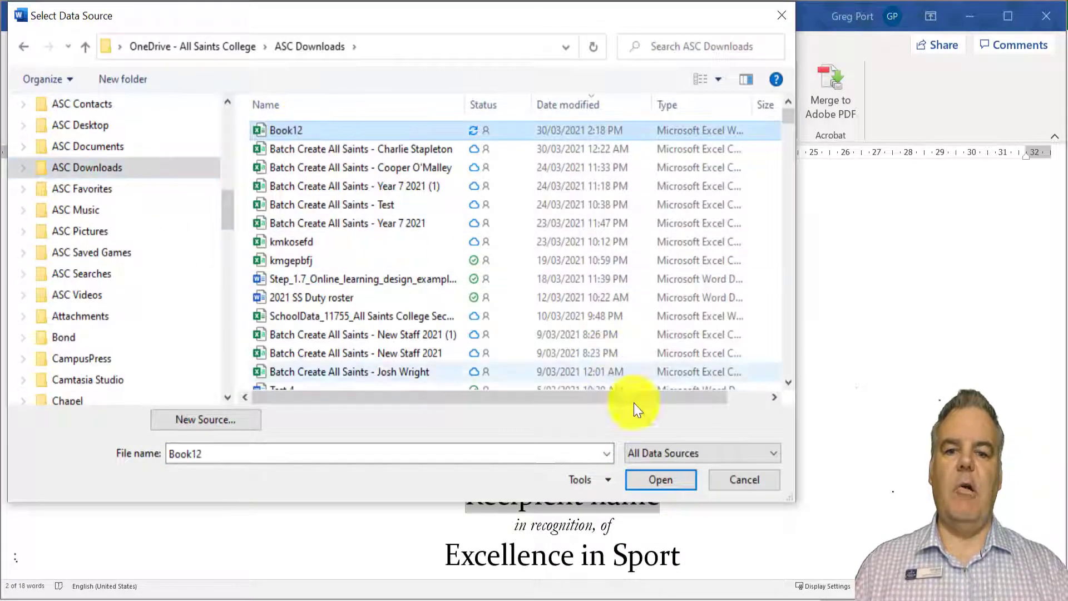
pyautogui.click(658, 480)
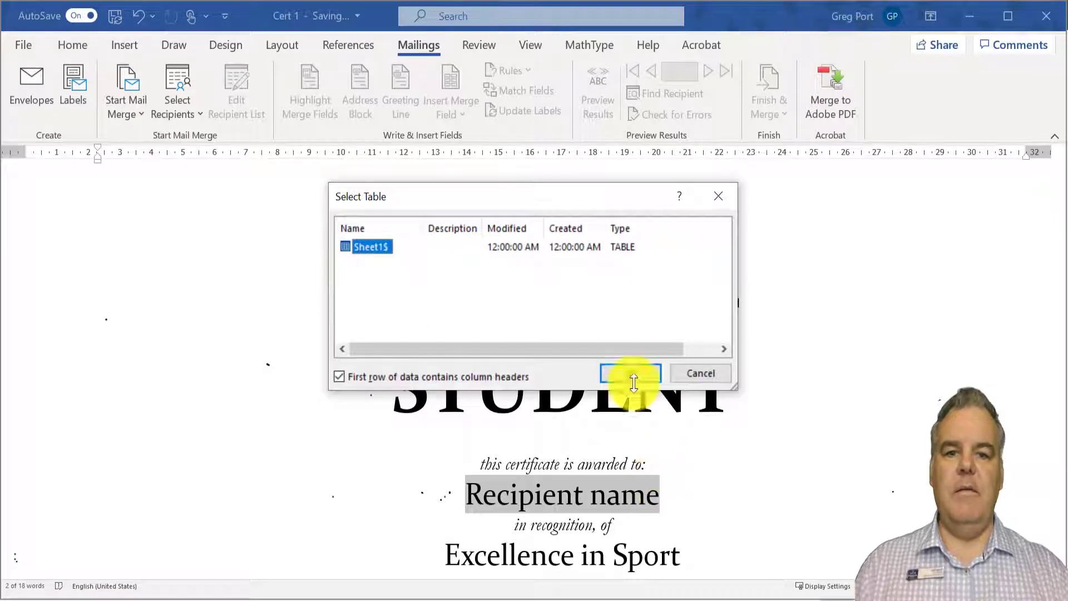
pyautogui.click(630, 373)
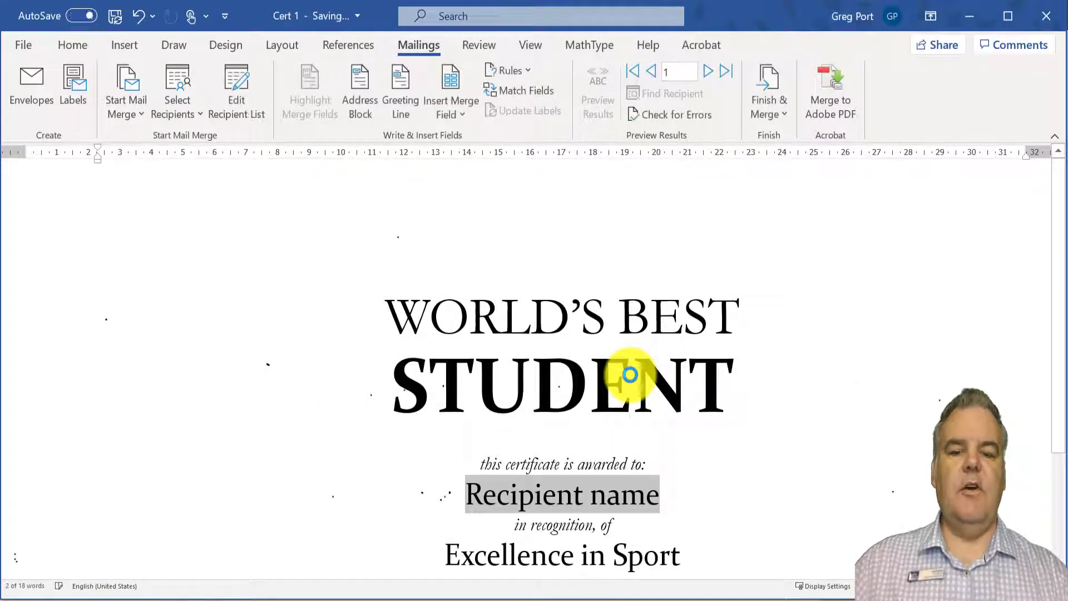
pyautogui.click(260, 113)
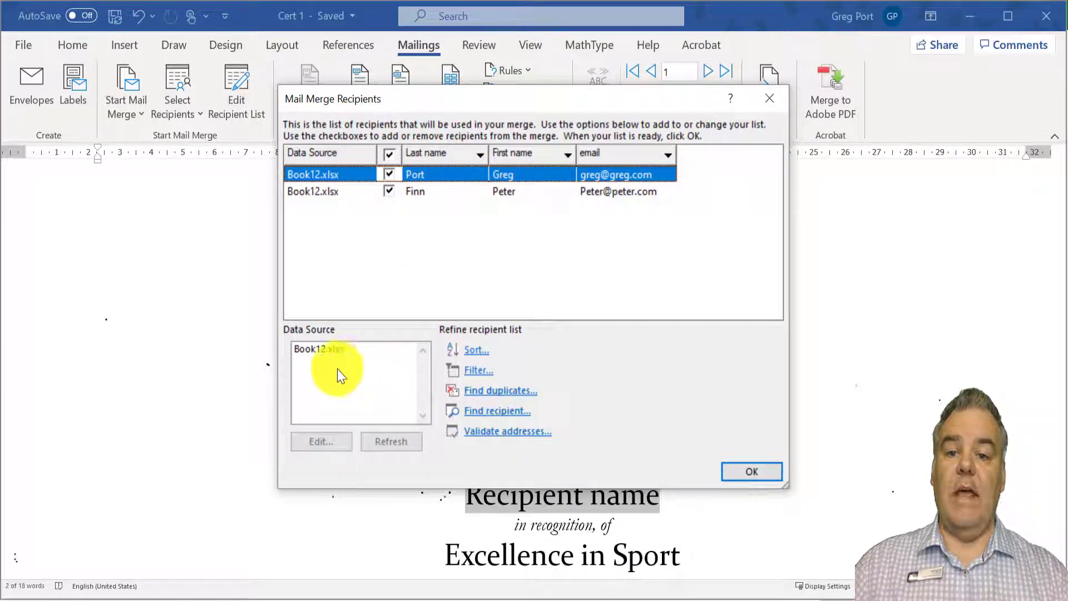
pyautogui.click(314, 349)
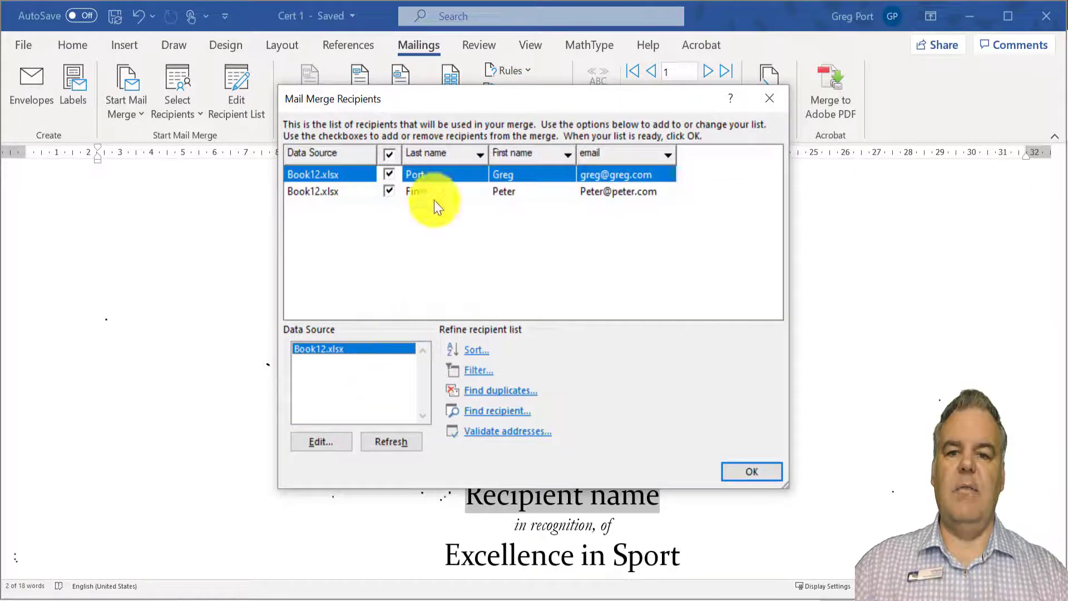
pyautogui.click(749, 472)
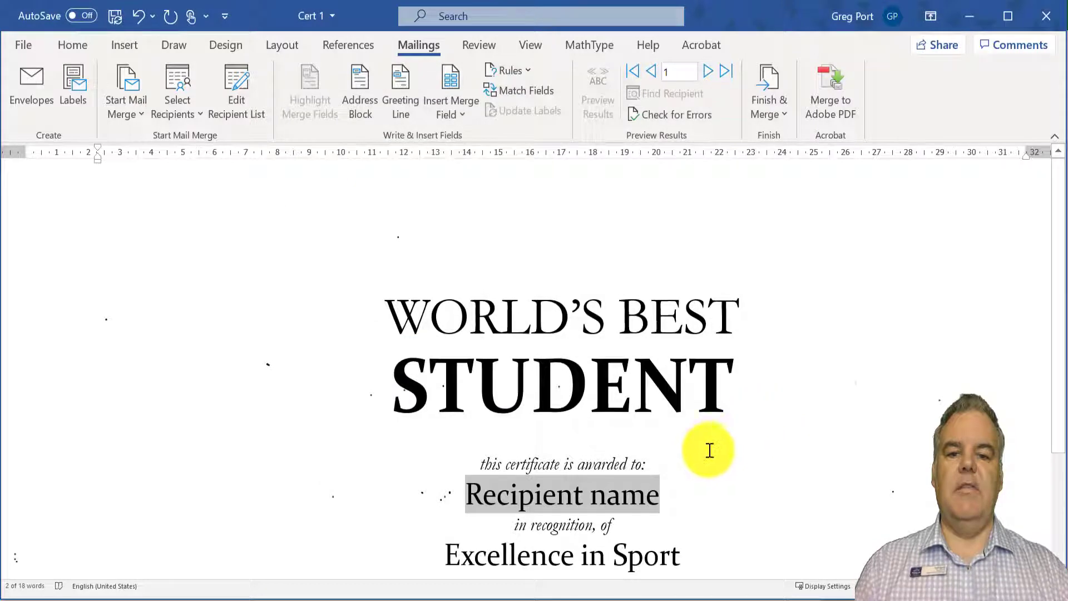
# Replace the Recipient name text with the «First_name» «Last_name» merge fields.
pyautogui.scroll(-2, 741, 417)
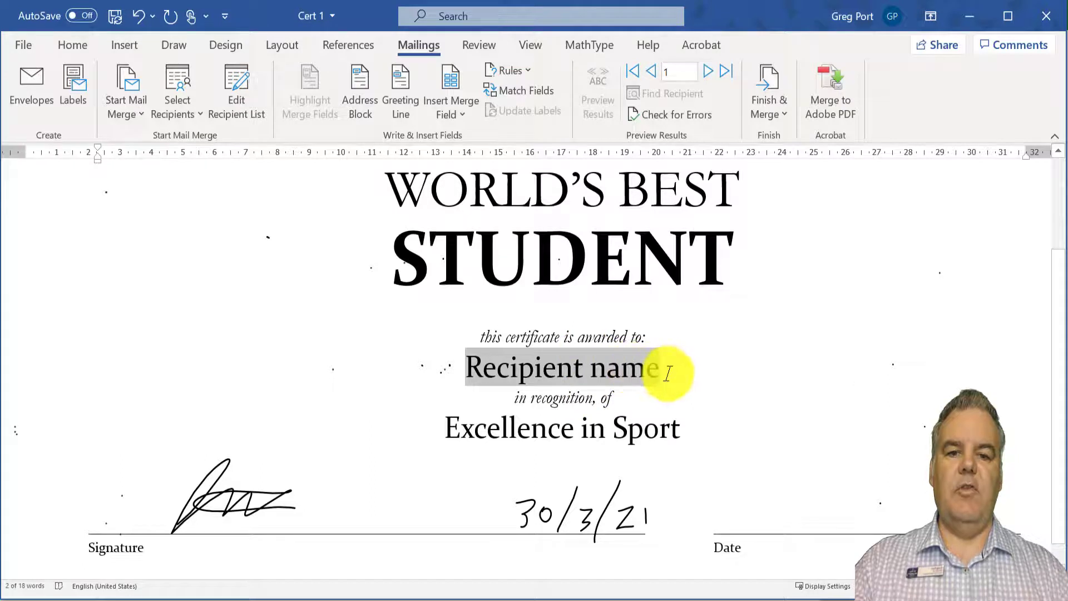
pyautogui.press('Delete')
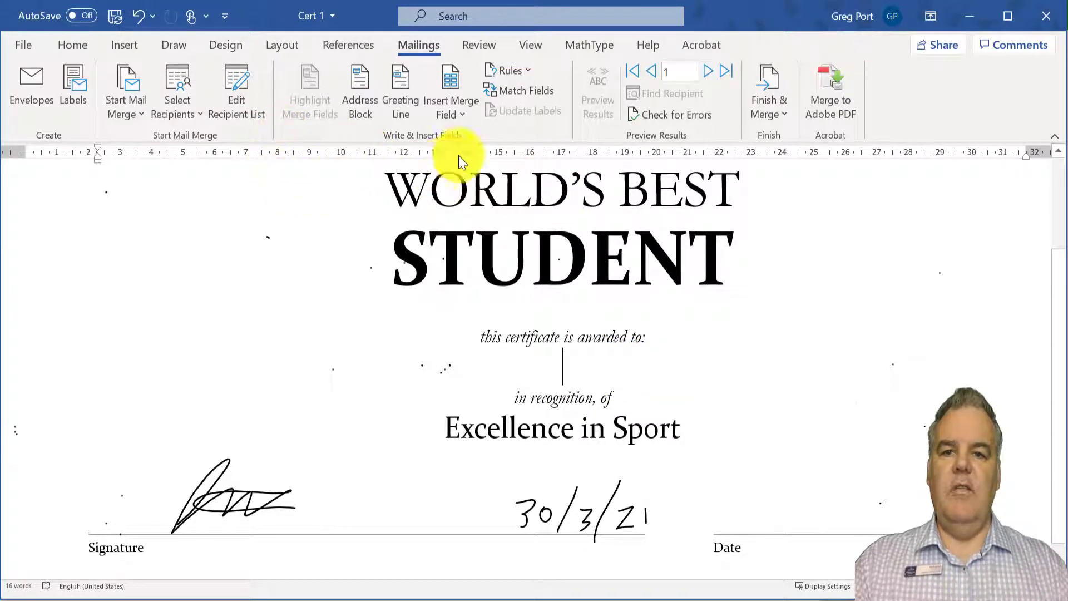
pyautogui.click(465, 110)
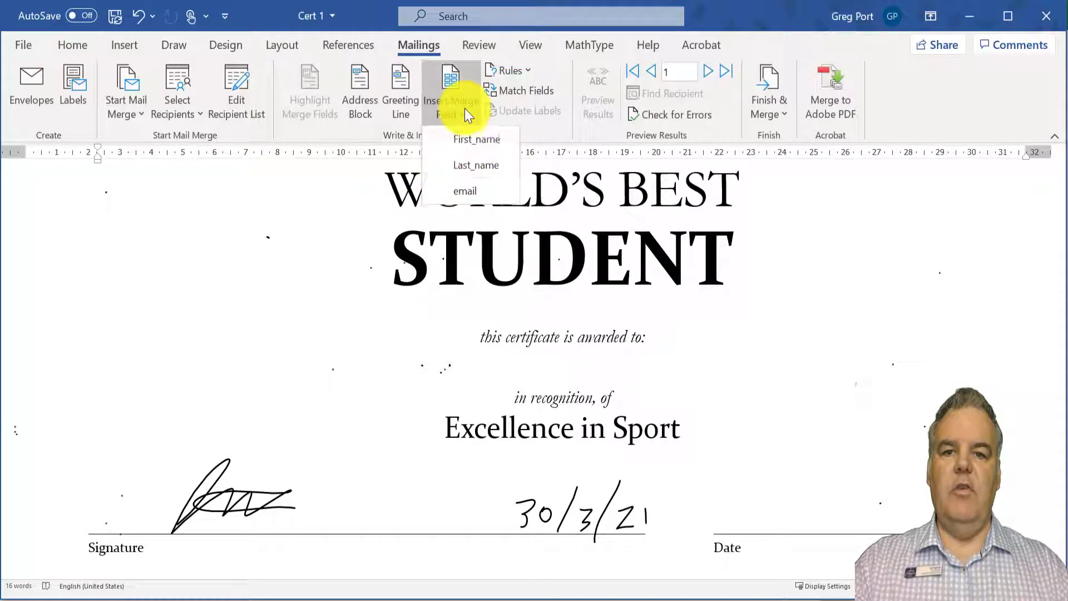
pyautogui.click(466, 141)
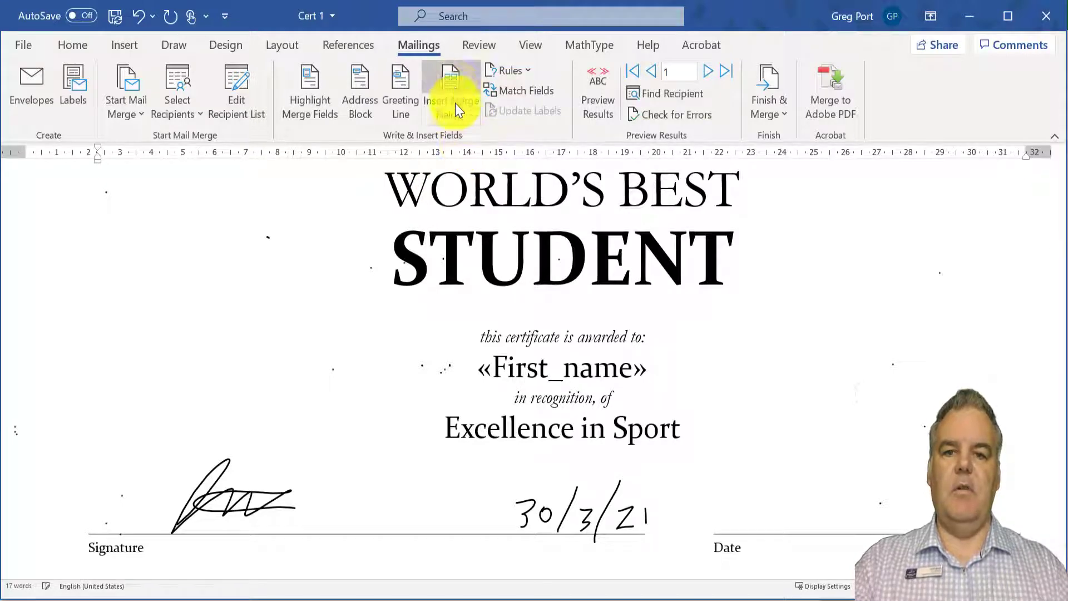
pyautogui.click(457, 112)
pyautogui.click(472, 167)
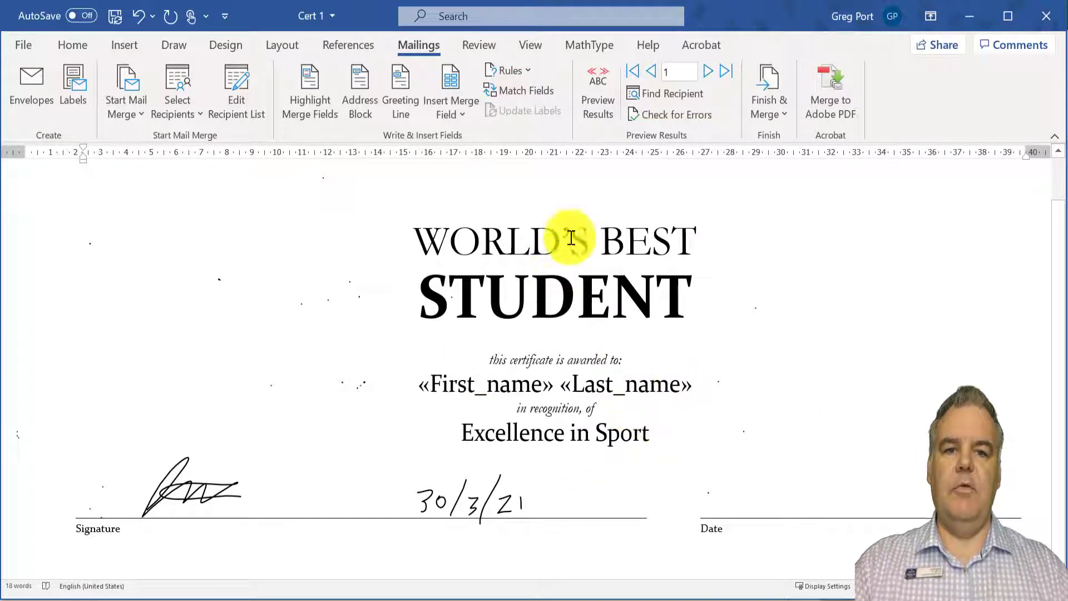
pyautogui.click(785, 109)
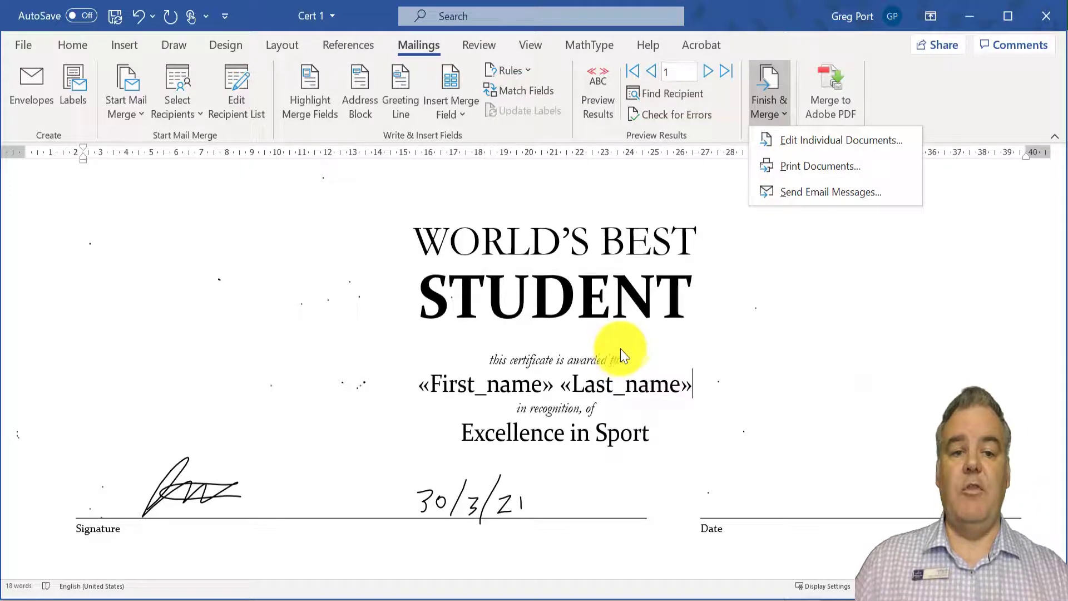
# Run the Acrobat PDF merge as PDFMailer, leaving automatic e-mailing unchecked after trying a 'Congratulations' subject.
pyautogui.click(830, 98)
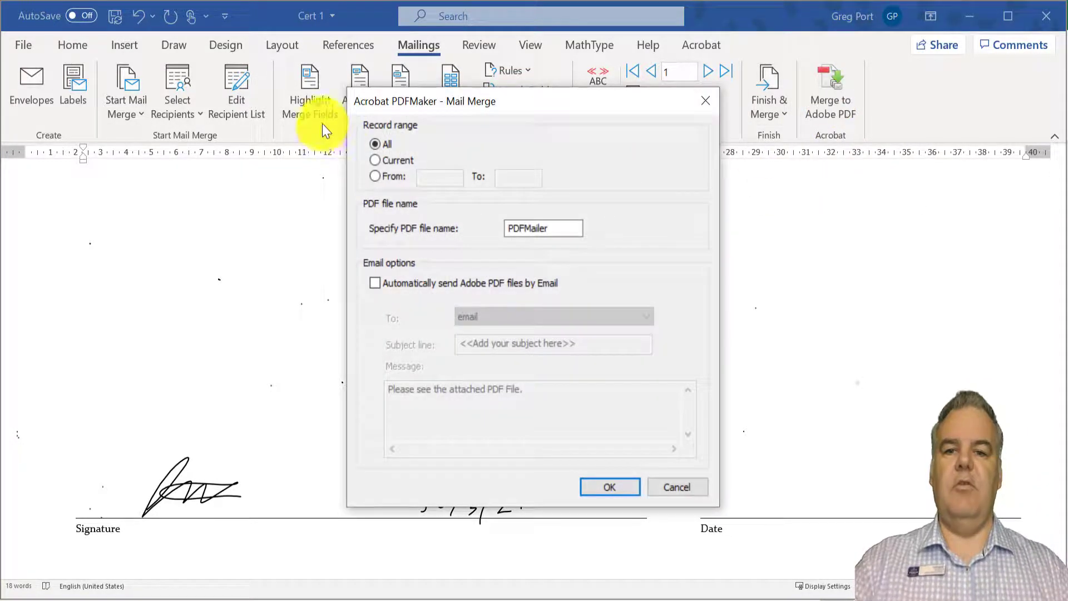
pyautogui.click(373, 282)
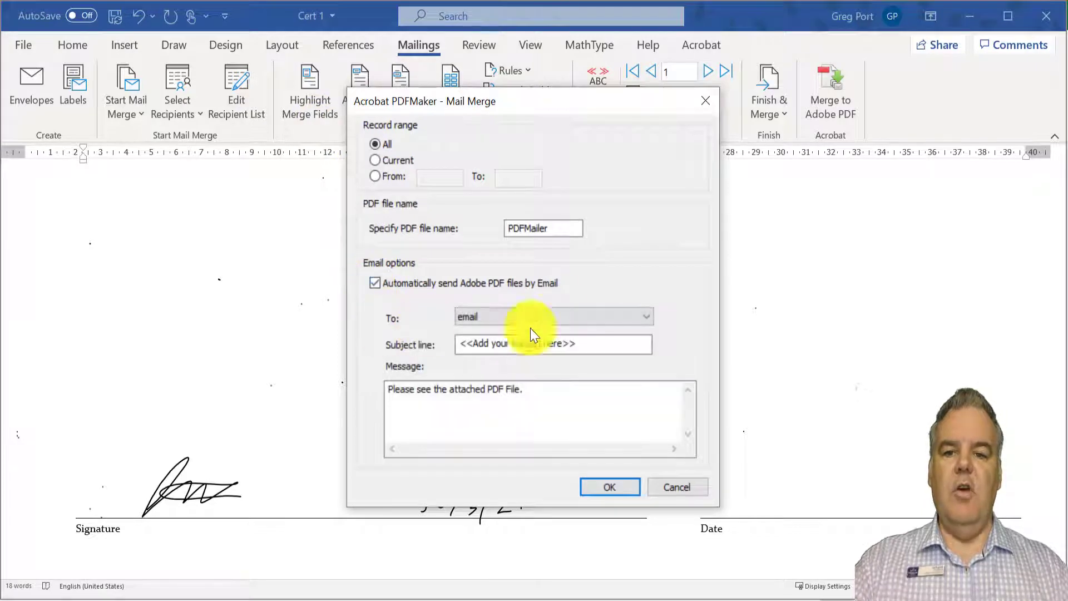
pyautogui.click(516, 315)
pyautogui.click(525, 319)
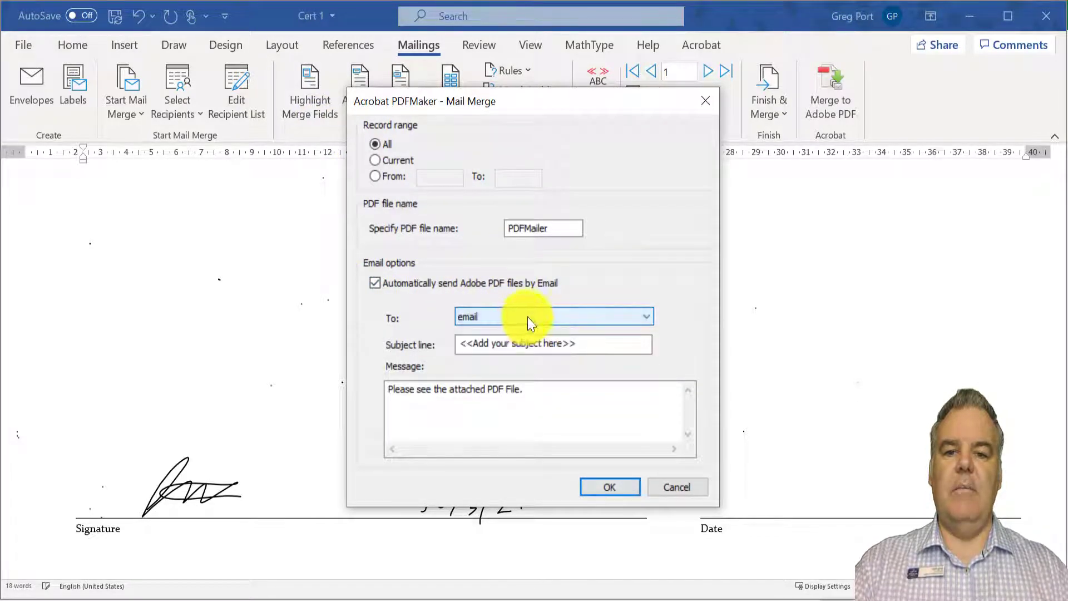
pyautogui.click(591, 348)
pyautogui.moveTo(591, 347); pyautogui.dragTo(400, 348)
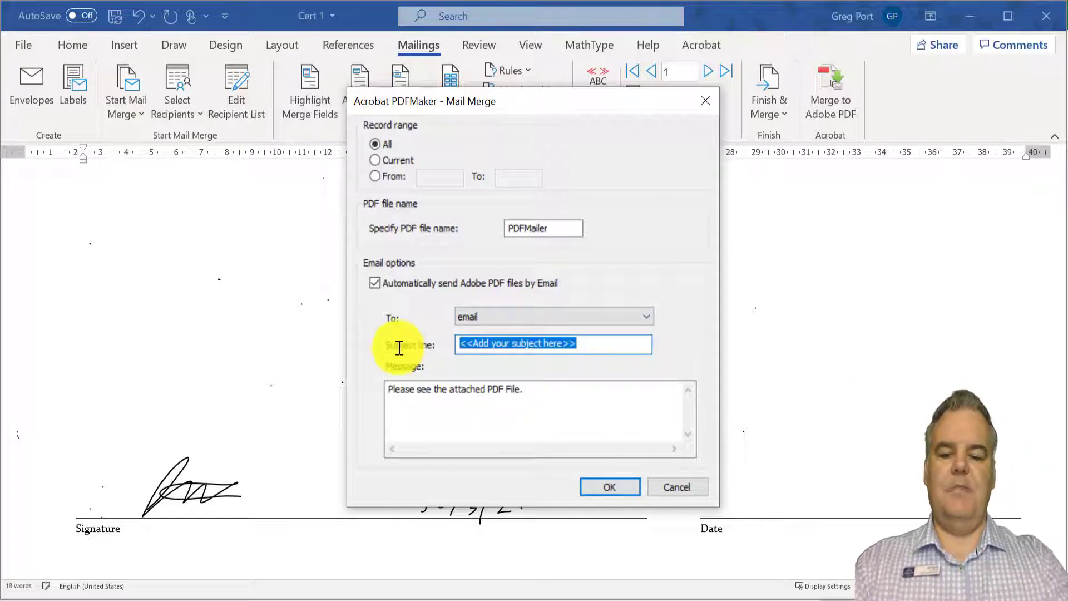
pyautogui.write('Congra')
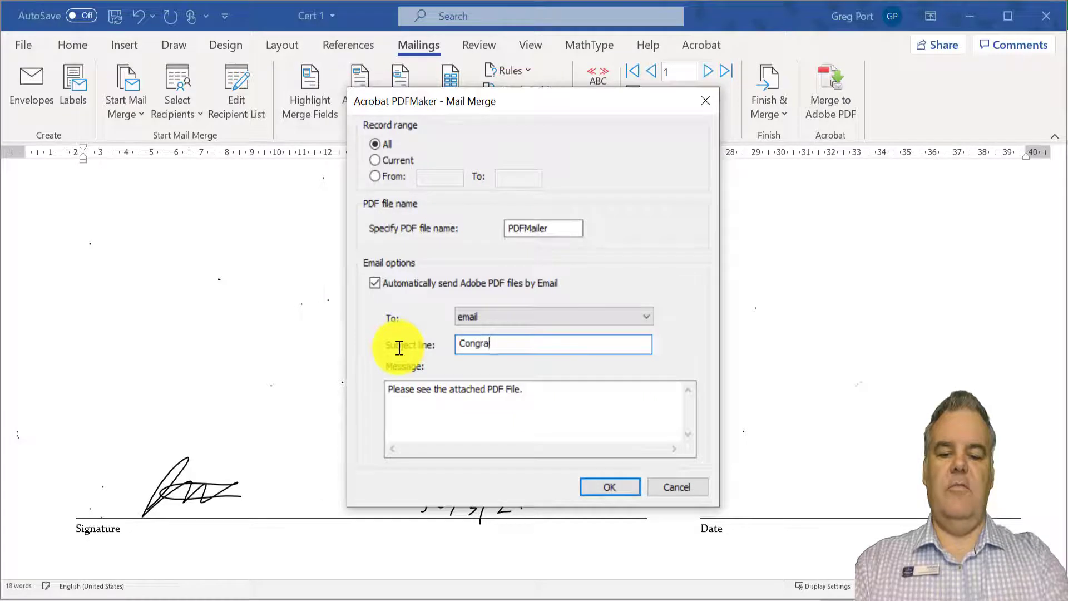
pyautogui.write('tulations')
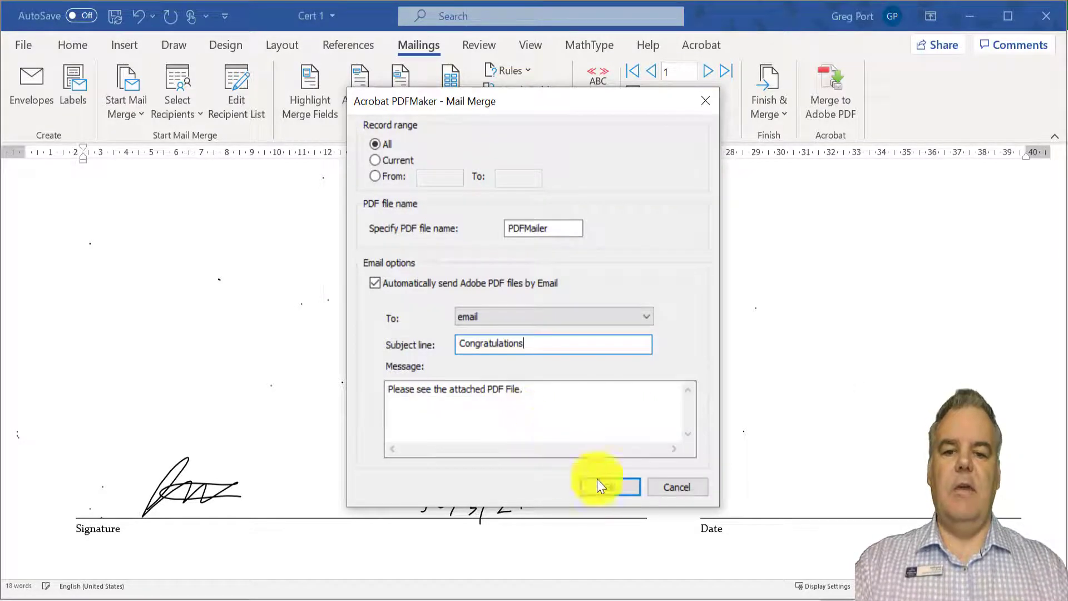
pyautogui.click(375, 283)
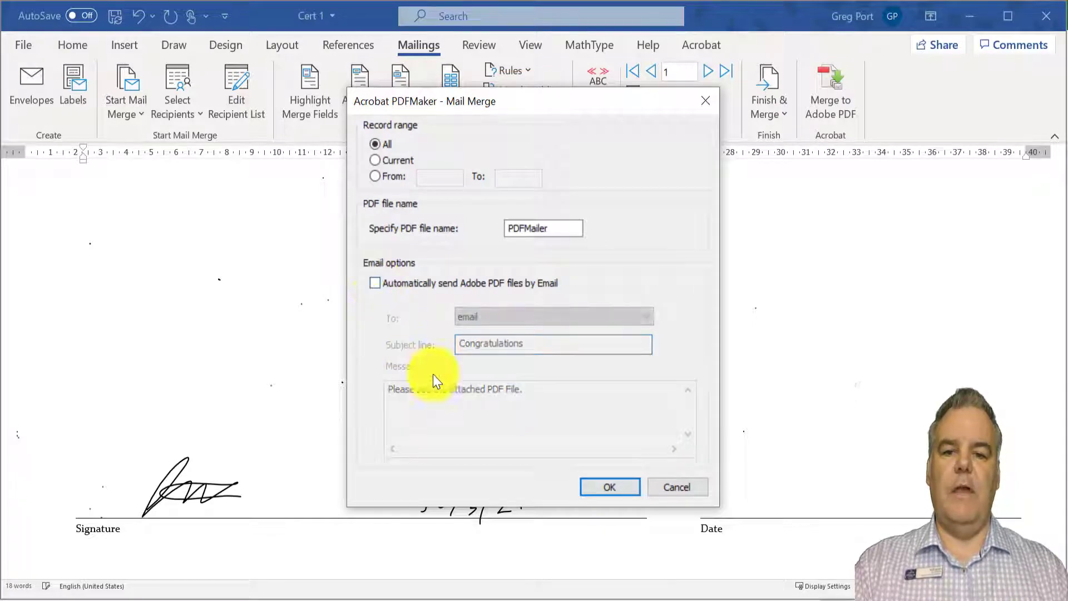
pyautogui.click(610, 487)
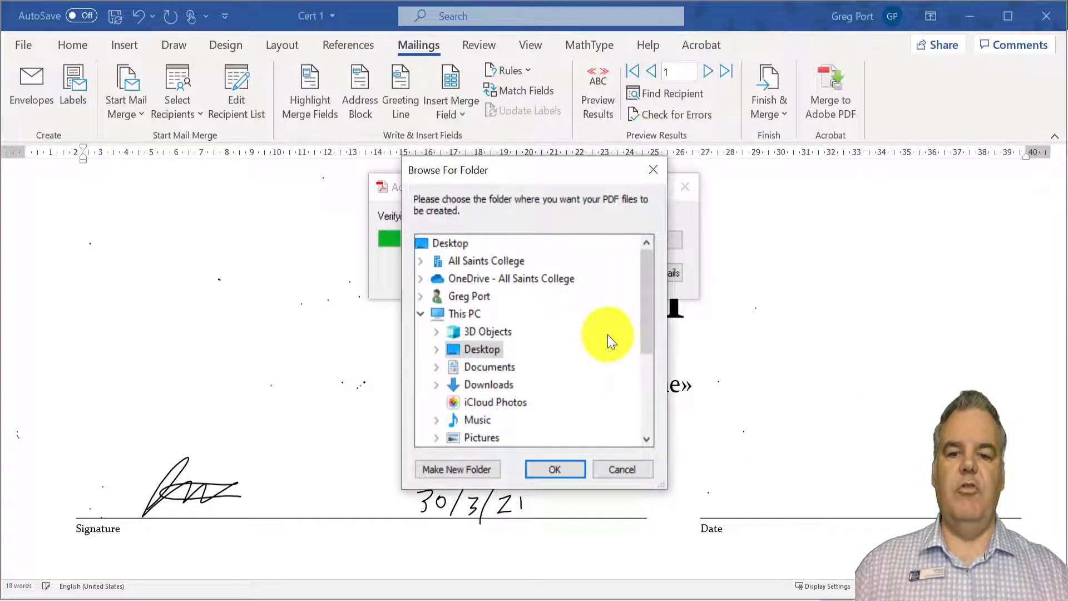
# Save the merged certificate PDFs to the Desktop and acknowledge the completion message.
pyautogui.click(558, 469)
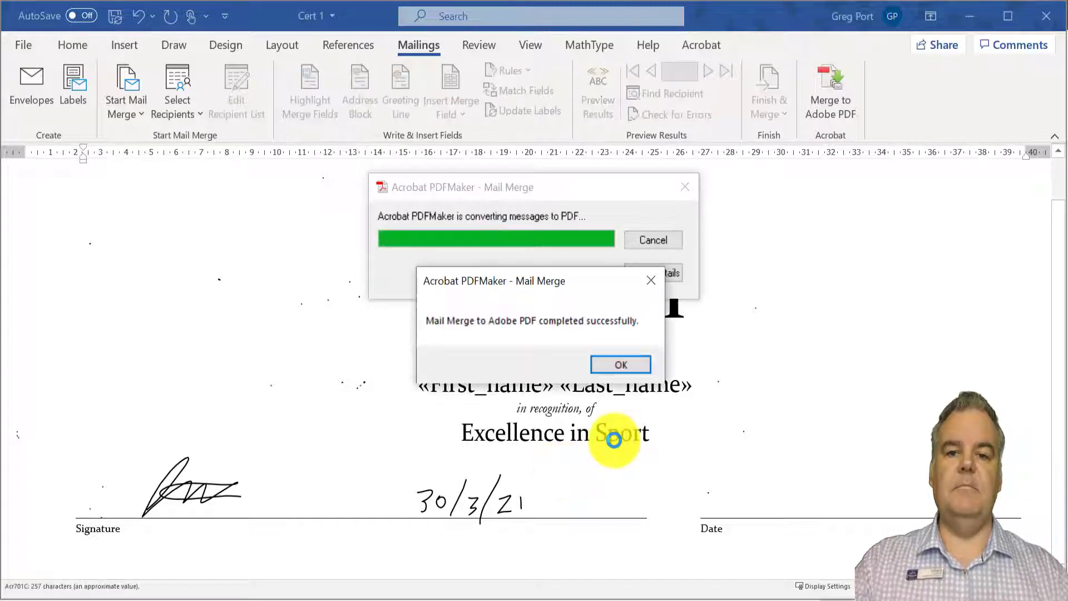
pyautogui.click(622, 365)
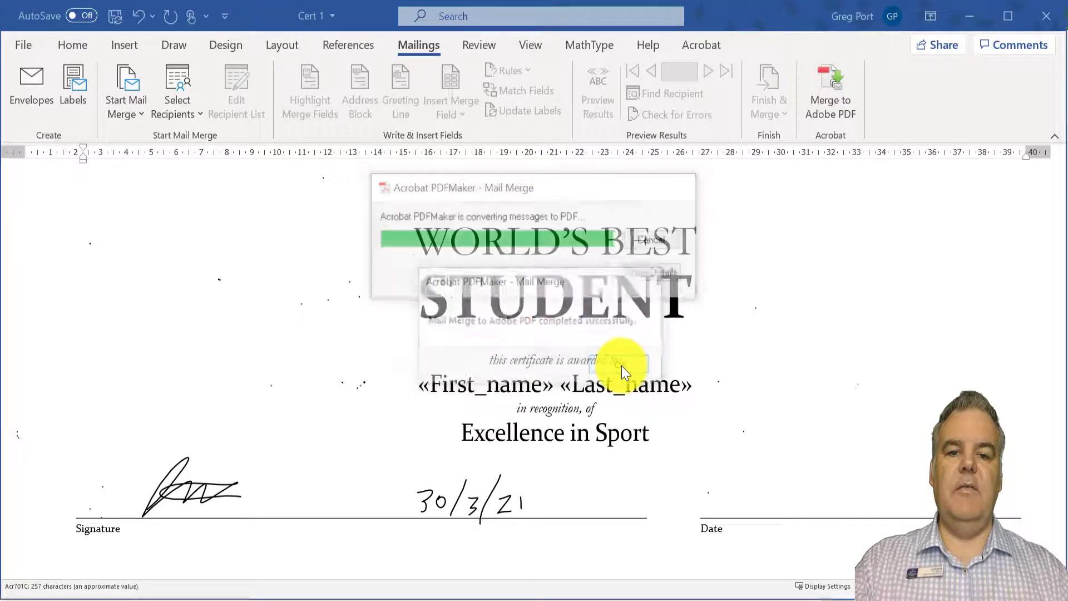
pyautogui.hotkey('alt', 'Tab')
pyautogui.hotkey('alt', 'Tab')
pyautogui.hotkey('alt', 'Tab')
pyautogui.hotkey('alt', 'Tab')
pyautogui.hotkey('alt', 'Tab')
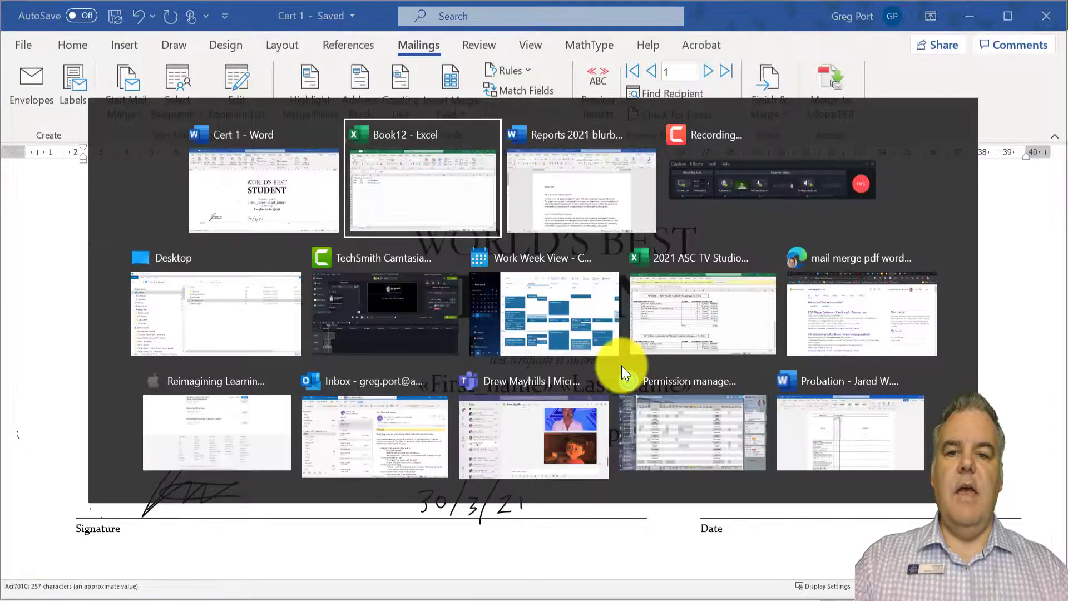
# Open PDFMailer121.pdf from the Desktop folder in Acrobat.
pyautogui.click(252, 295)
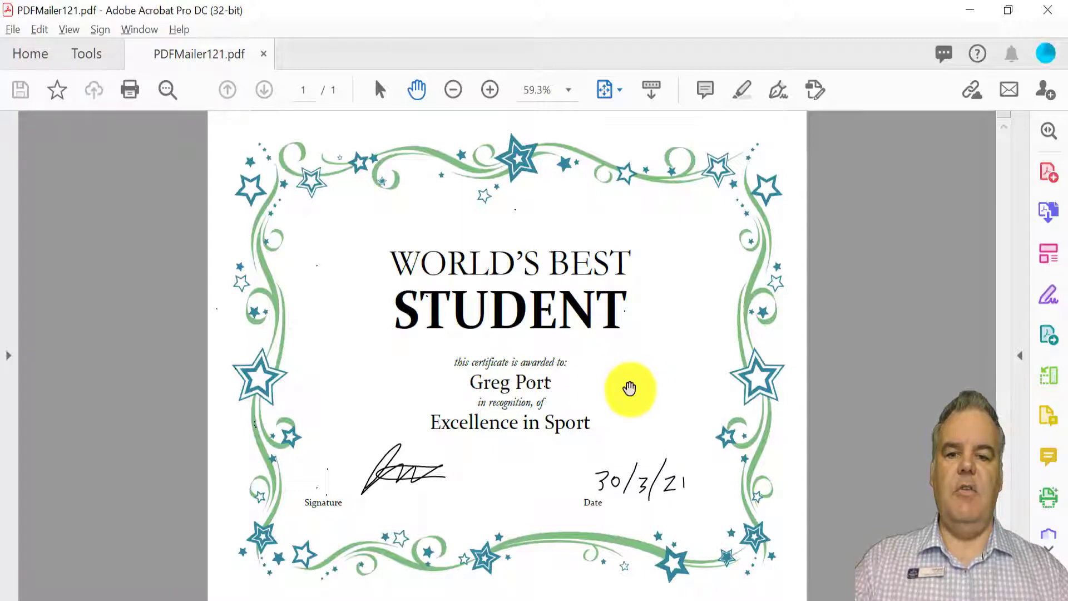
pyautogui.hotkey('alt', 'Tab')
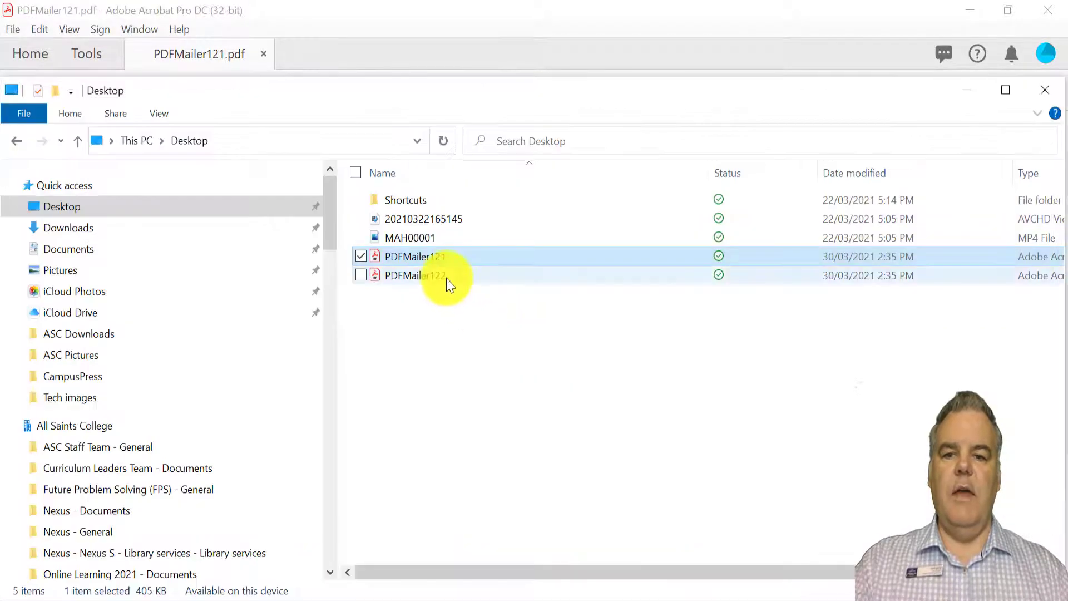
# Open PDFMailer122.pdf from the Desktop to view the second recipient's certificate.
pyautogui.doubleClick(446, 277)
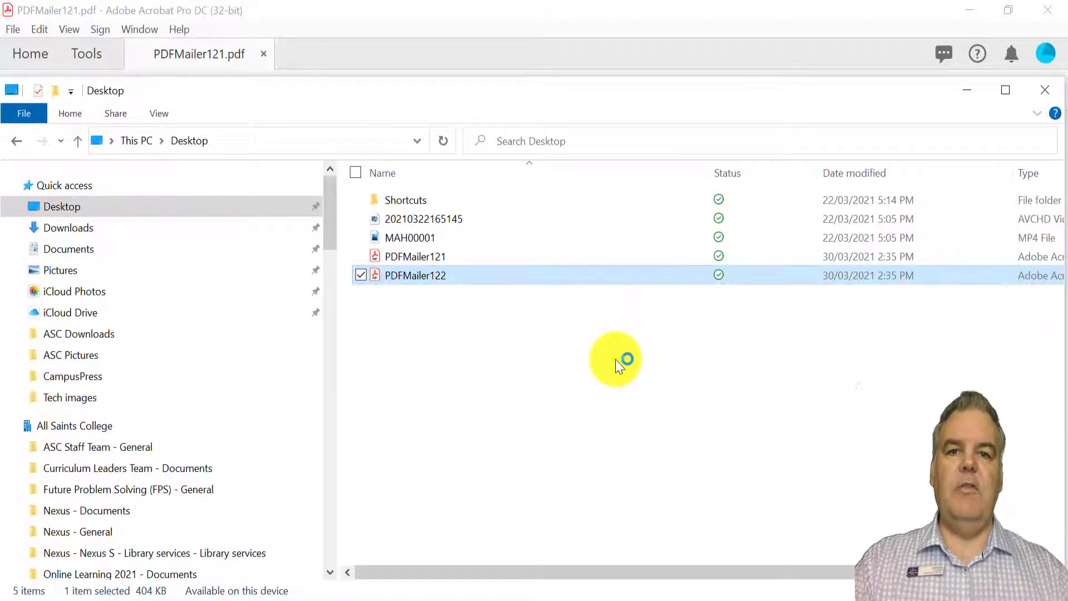
pyautogui.doubleClick(426, 275)
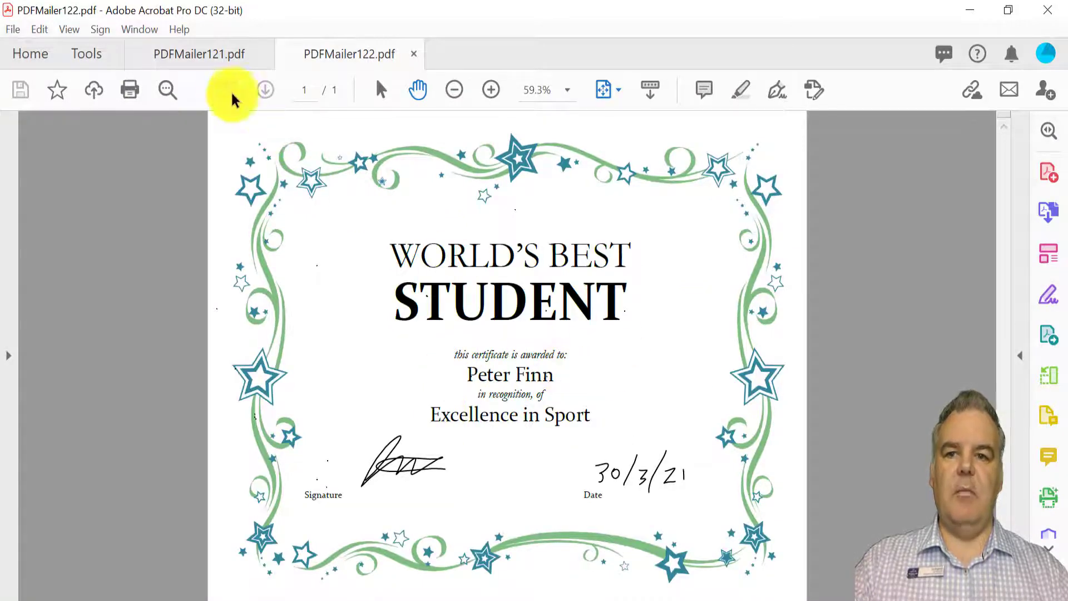
# Compare the merged certificates PDFMailer121.pdf and PDFMailer122.pdf, then return to the Cert 1 template in Word.
pyautogui.click(208, 66)
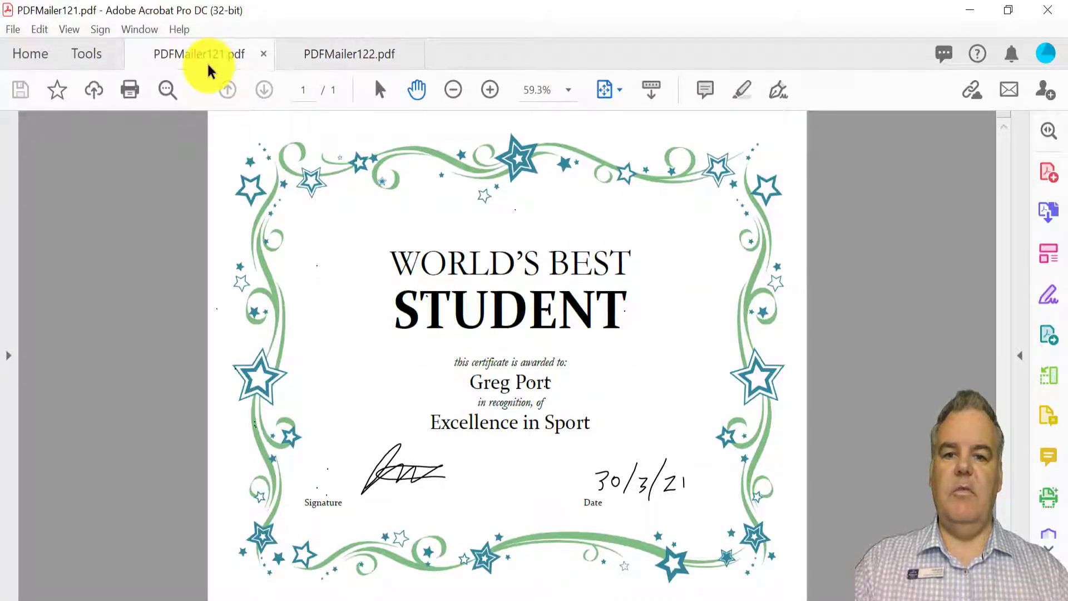
pyautogui.click(324, 64)
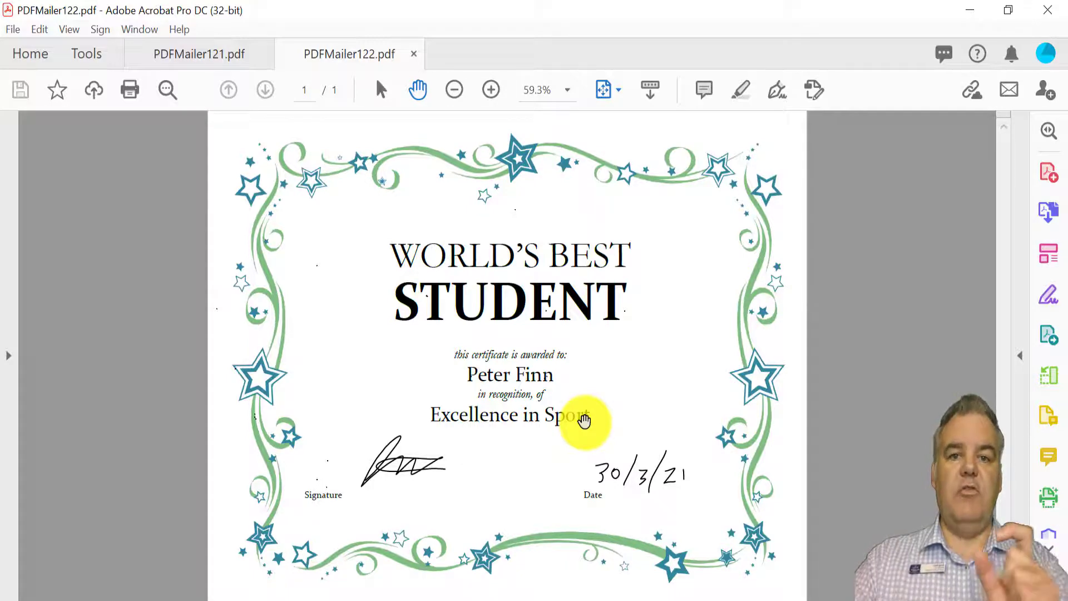
pyautogui.hotkey('alt', 'Tab')
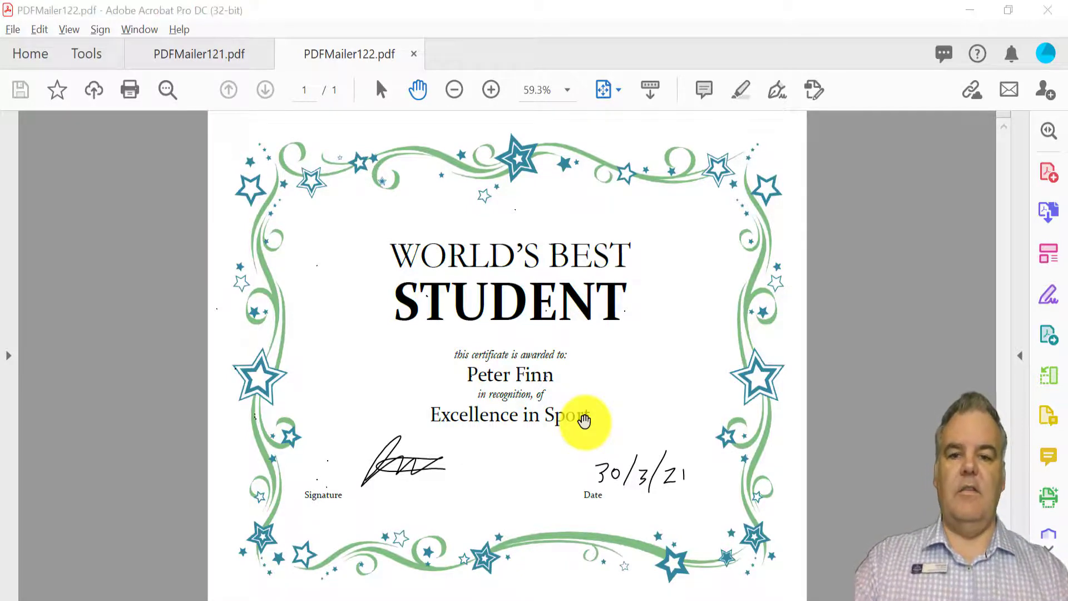
pyautogui.hotkey('alt', 'Tab')
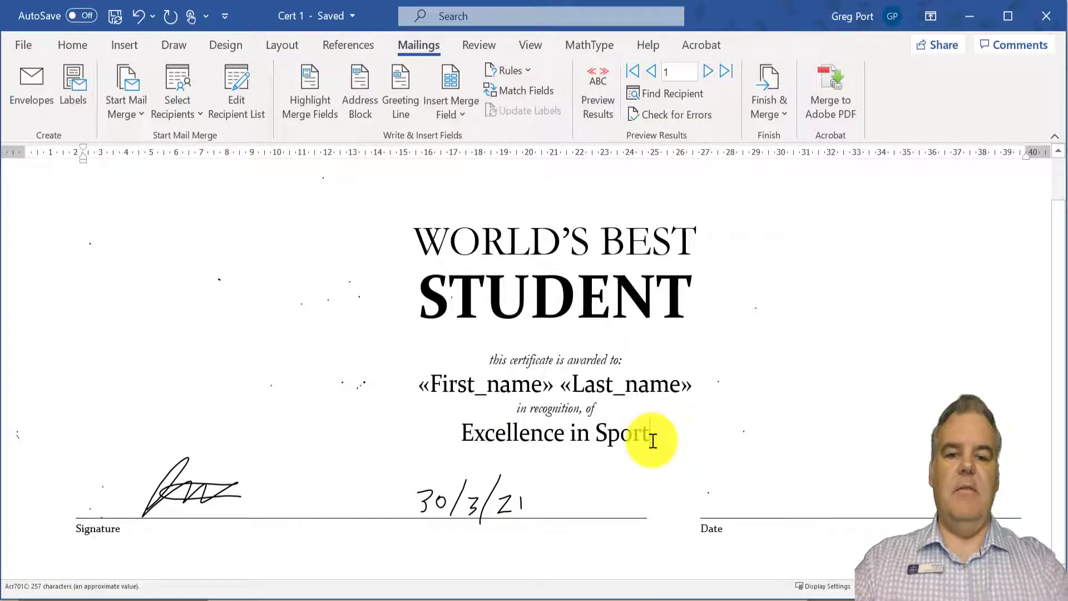
# Delete 'Excellence in Sport' from the recognition line and insert the «email» merge field there.
pyautogui.press('BackSpace')
pyautogui.press('BackSpace')
pyautogui.press('BackSpace')
pyautogui.press('BackSpace')
pyautogui.press('BackSpace')
pyautogui.press('BackSpace')
pyautogui.press('BackSpace')
pyautogui.press('BackSpace')
pyautogui.press('BackSpace')
pyautogui.press('BackSpace')
pyautogui.press('BackSpace')
pyautogui.press('BackSpace')
pyautogui.press('BackSpace')
pyautogui.press('BackSpace')
pyautogui.press('BackSpace')
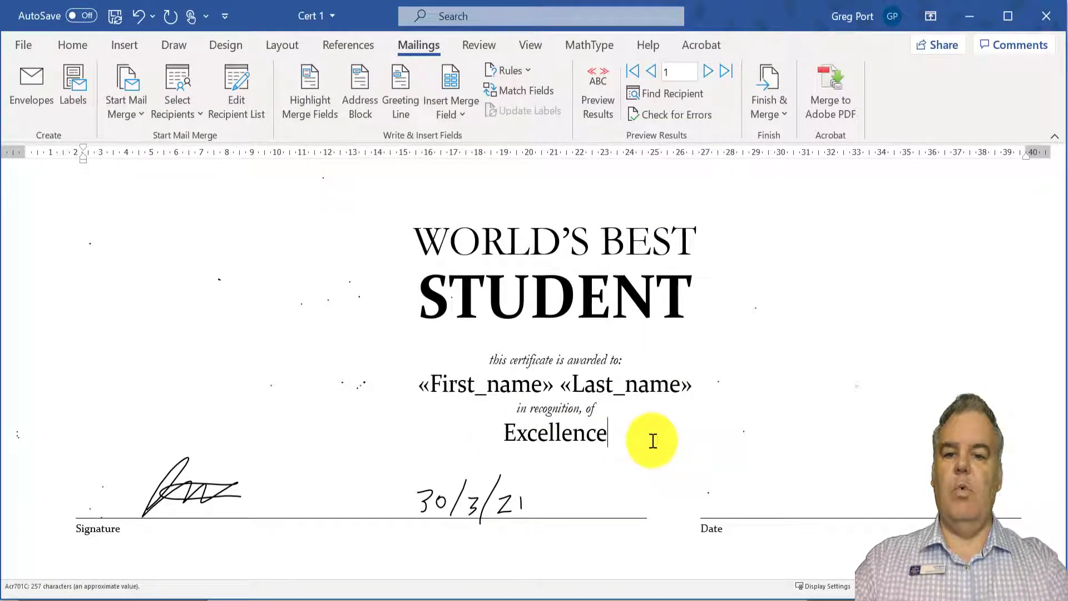
pyautogui.press('BackSpace')
pyautogui.press('BackSpace')
pyautogui.press('BackSpace')
pyautogui.press('BackSpace')
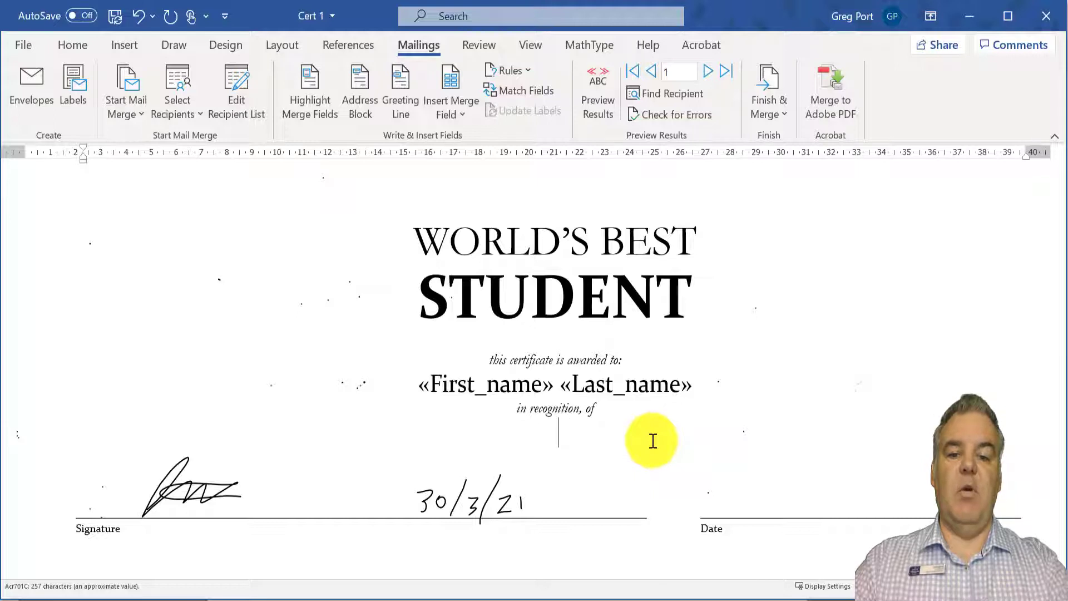
pyautogui.click(453, 114)
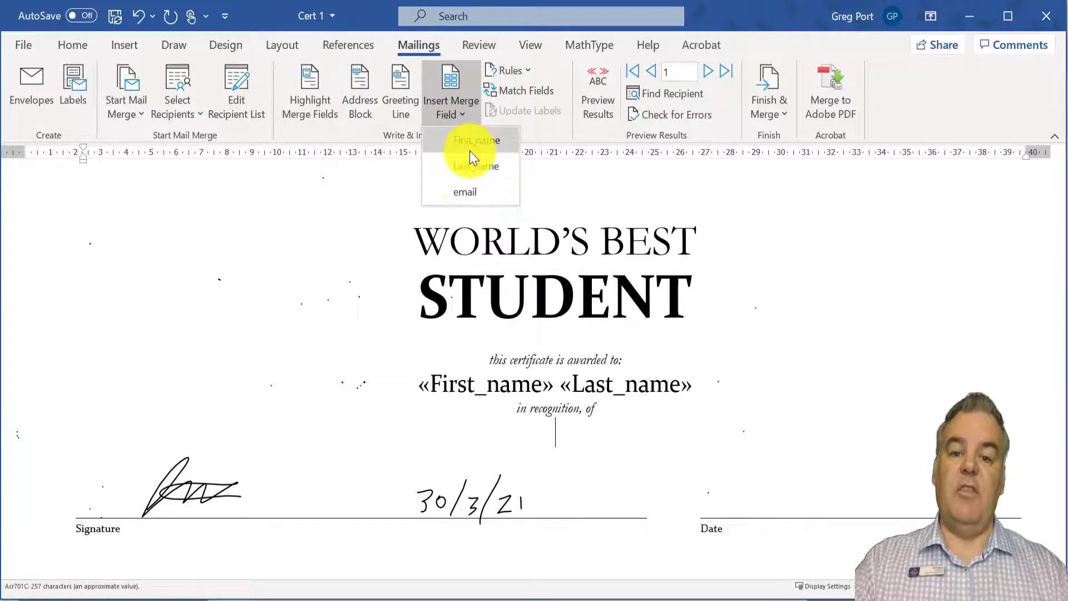
pyautogui.click(472, 194)
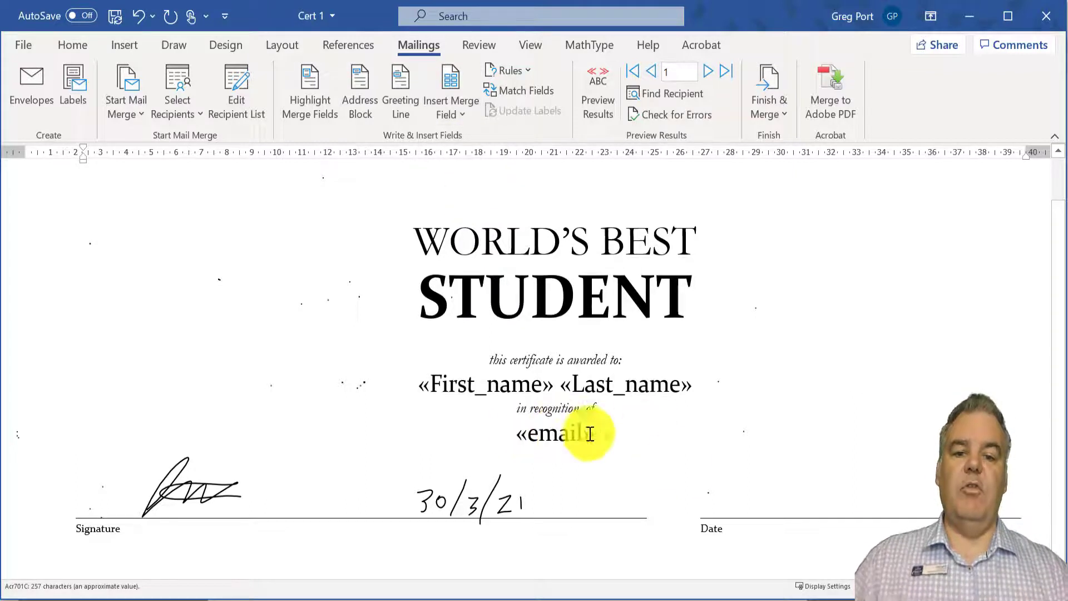